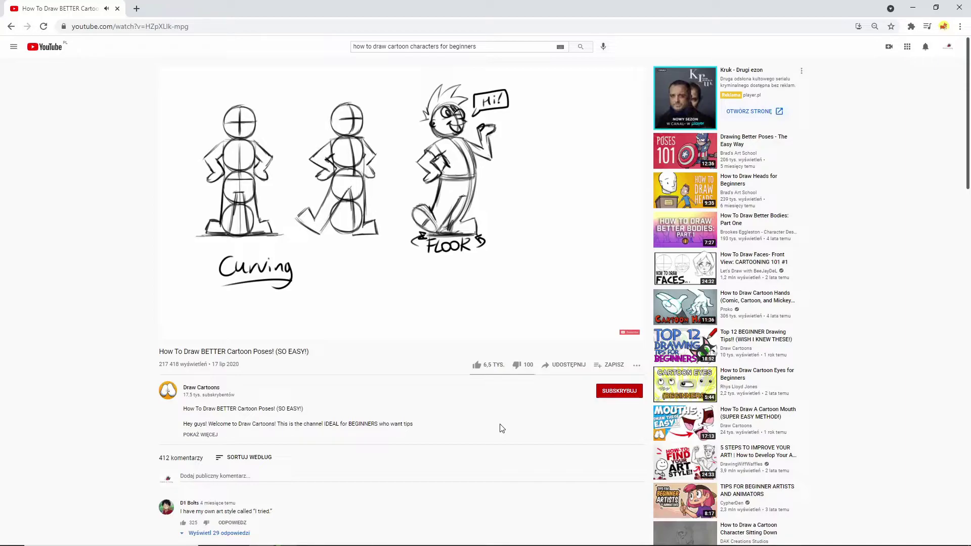
Switch to GIMP, choose the MyPaint Brush with the 2B pencil preset, and try it with a scribble that is undone.
key("alt+Tab")
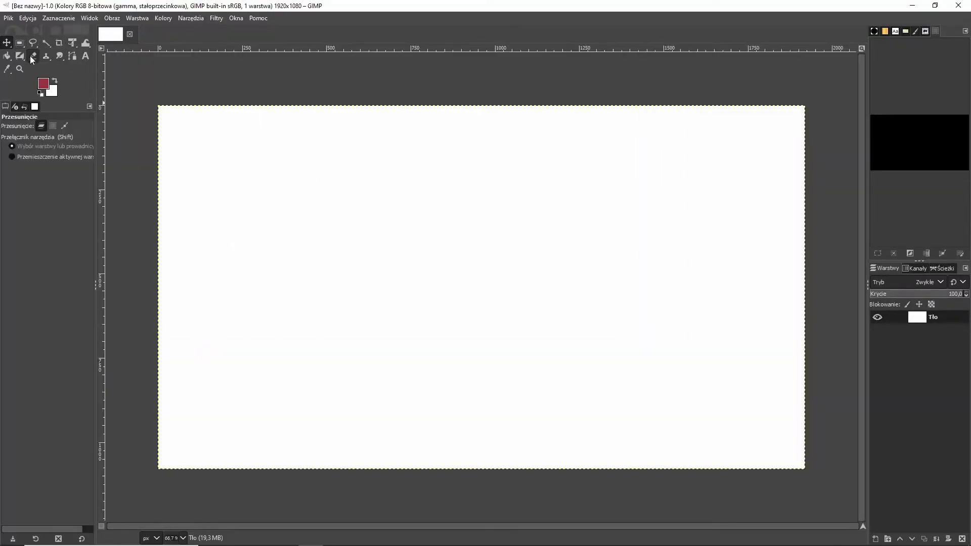
left_click(21, 57)
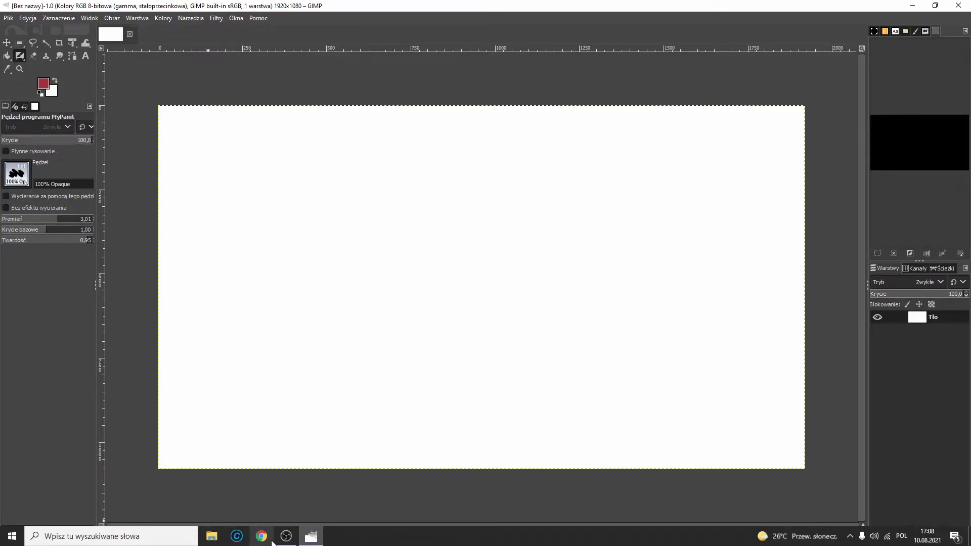
left_click(282, 537)
left_click(279, 539)
left_click(26, 178)
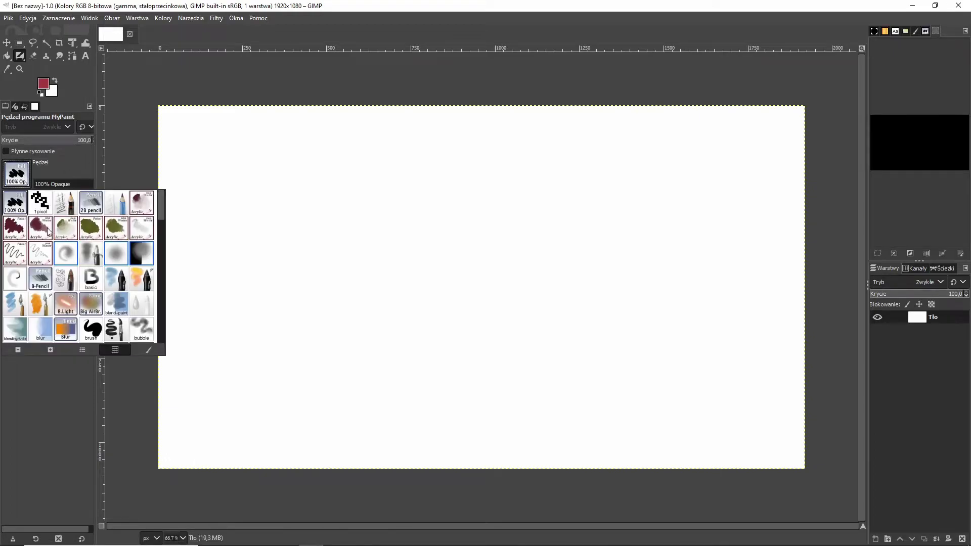
left_click(71, 209)
mouse_move(365, 292)
left_mouse_down()
mouse_move(365, 316)
mouse_move(407, 323)
left_mouse_up()
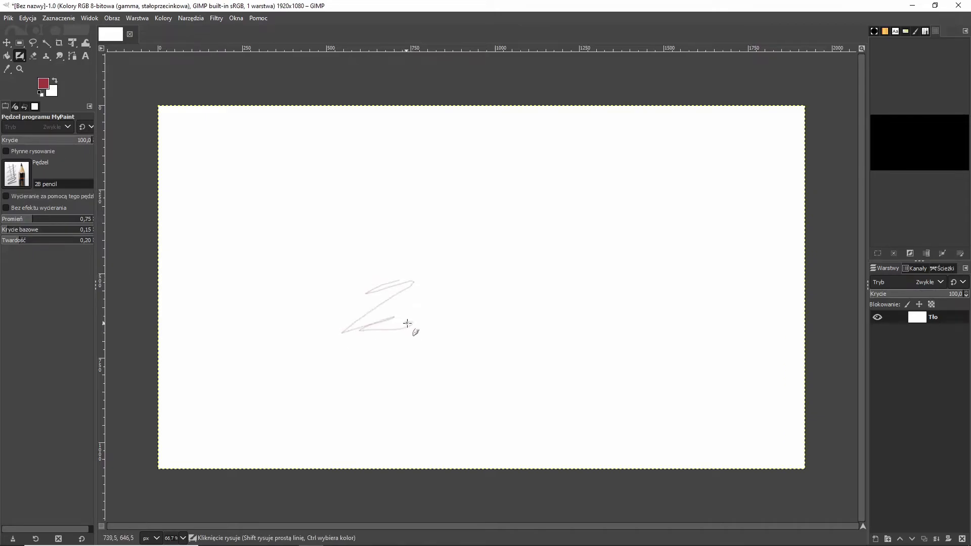
key("ctrl+z")
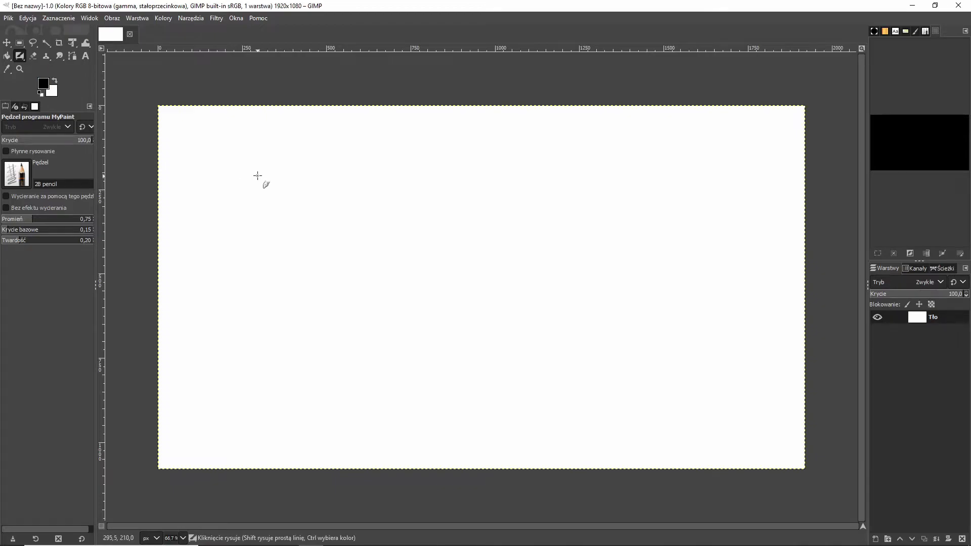
Sketch four vertically stacked guide circles in black near the canvas's left side, with a cross inside the top one.
mouse_move(257, 176)
left_mouse_down()
mouse_move(247, 165)
mouse_move(225, 169)
mouse_move(225, 204)
mouse_move(249, 208)
mouse_move(263, 196)
mouse_move(263, 174)
mouse_move(244, 166)
left_mouse_up()
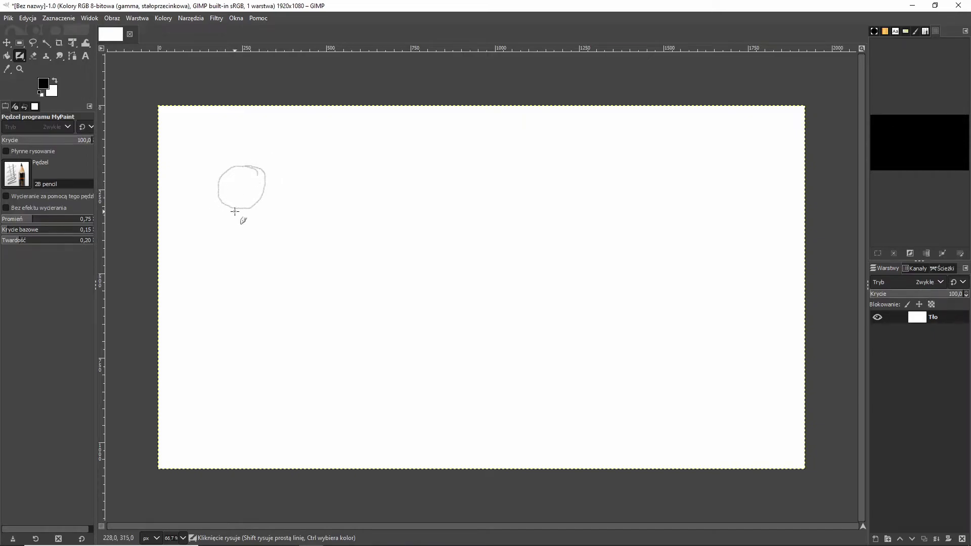
mouse_move(244, 208)
left_mouse_down()
mouse_move(218, 220)
mouse_move(218, 235)
mouse_move(234, 247)
mouse_move(258, 242)
mouse_move(263, 224)
mouse_move(240, 208)
left_mouse_up()
mouse_move(253, 257)
left_mouse_down()
mouse_move(234, 248)
mouse_move(216, 256)
mouse_move(213, 276)
mouse_move(230, 299)
mouse_move(261, 283)
mouse_move(249, 258)
left_mouse_up()
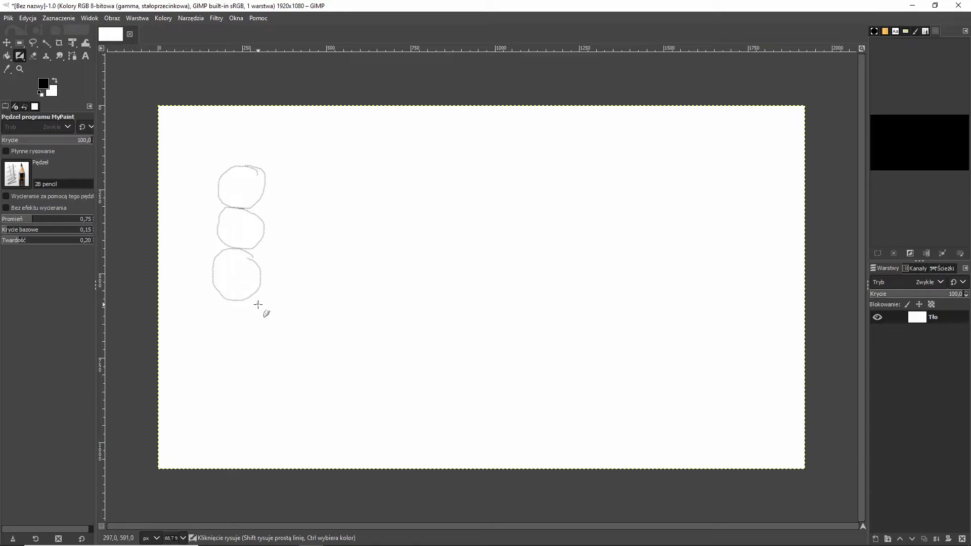
mouse_move(258, 304)
left_mouse_down()
mouse_move(225, 301)
mouse_move(218, 338)
mouse_move(248, 342)
mouse_move(256, 302)
left_mouse_up()
mouse_move(241, 175)
left_mouse_down()
mouse_move(237, 195)
mouse_move(250, 187)
left_mouse_up()
Change the MyPaint brush preset to 100% Opaque and reduce its radius to 0.82.
left_click(17, 174)
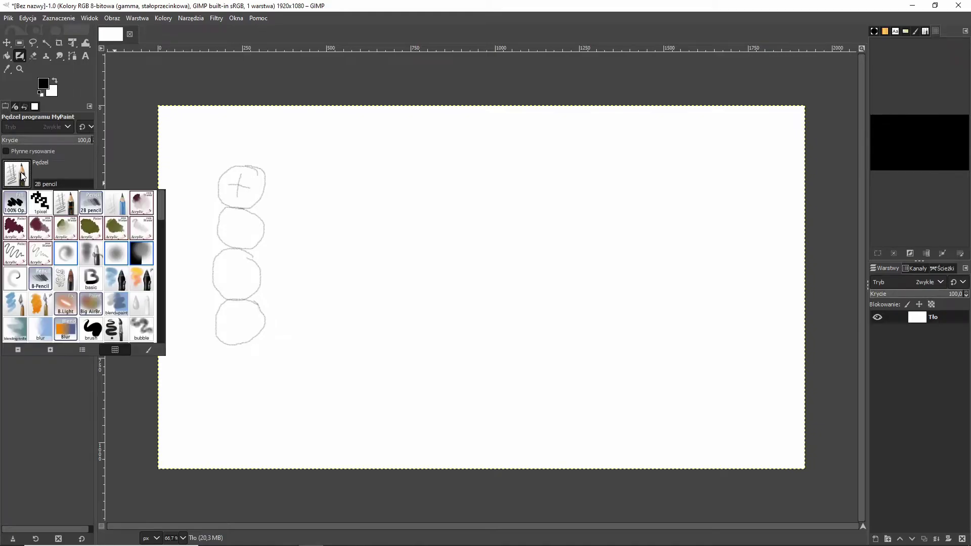
left_click(13, 204)
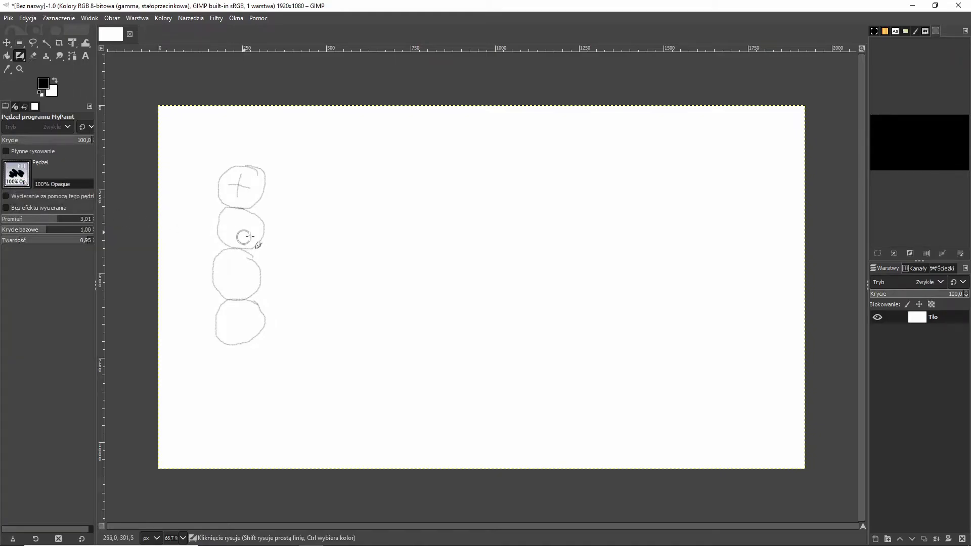
left_click(29, 221)
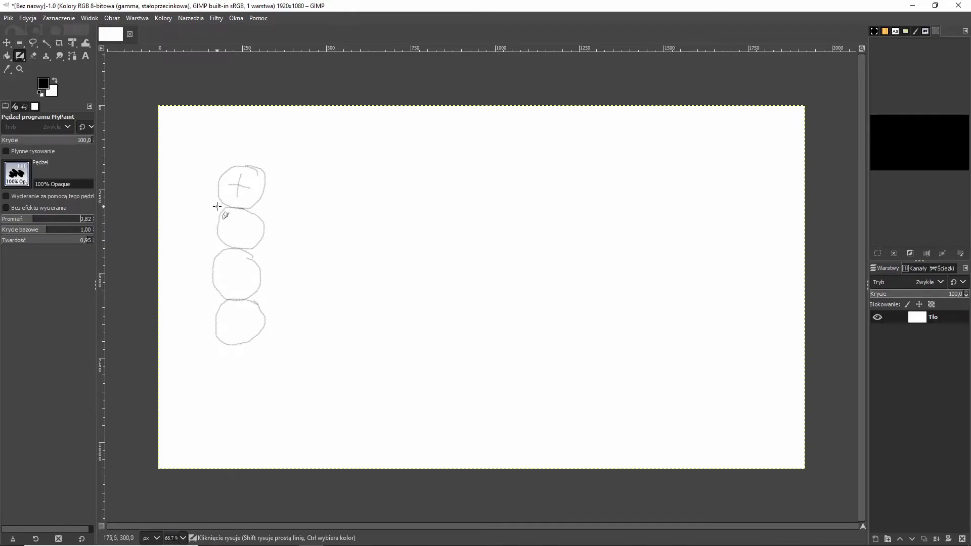
Outline the head around the top guide circle and draw a boxy torso directly below it.
left_click_drag(209, 207, 250, 207)
key("ctrl+z")
mouse_move(232, 207)
left_mouse_down()
mouse_move(254, 206)
mouse_move(265, 193)
mouse_move(251, 158)
mouse_move(216, 171)
mouse_move(214, 191)
mouse_move(232, 203)
left_mouse_up()
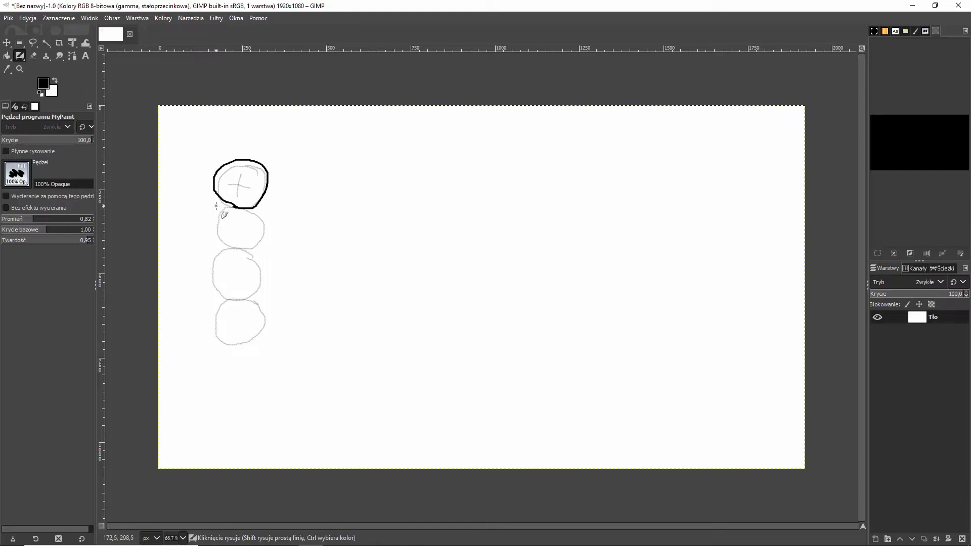
mouse_move(212, 206)
left_mouse_down()
mouse_move(276, 209)
mouse_move(274, 271)
mouse_move(204, 266)
mouse_move(211, 204)
left_mouse_up()
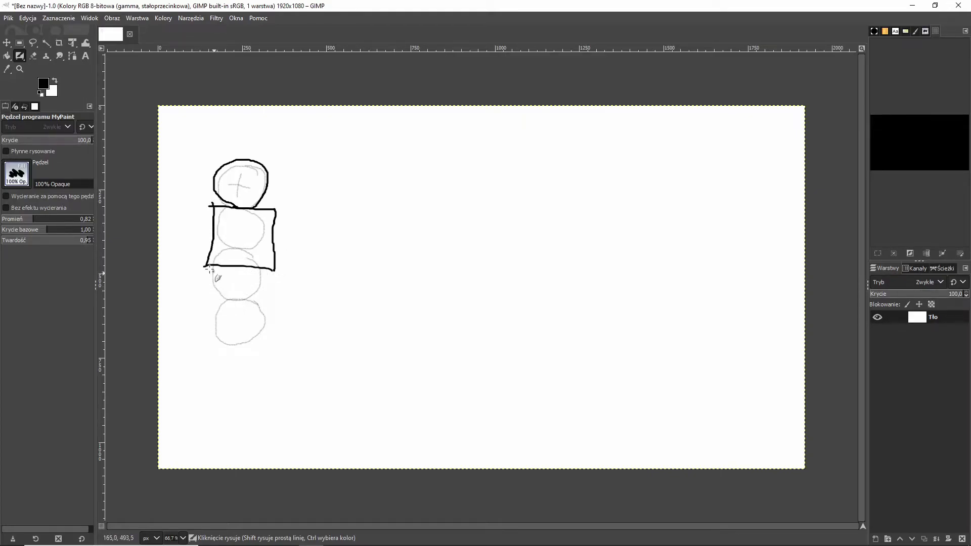
Draw both legs with feet below the first figure's torso, following the lower guide circles.
mouse_move(205, 266)
left_mouse_down()
mouse_move(202, 326)
mouse_move(190, 333)
mouse_move(201, 338)
mouse_move(223, 287)
mouse_move(238, 288)
mouse_move(242, 338)
mouse_move(261, 335)
mouse_move(260, 324)
left_mouse_up()
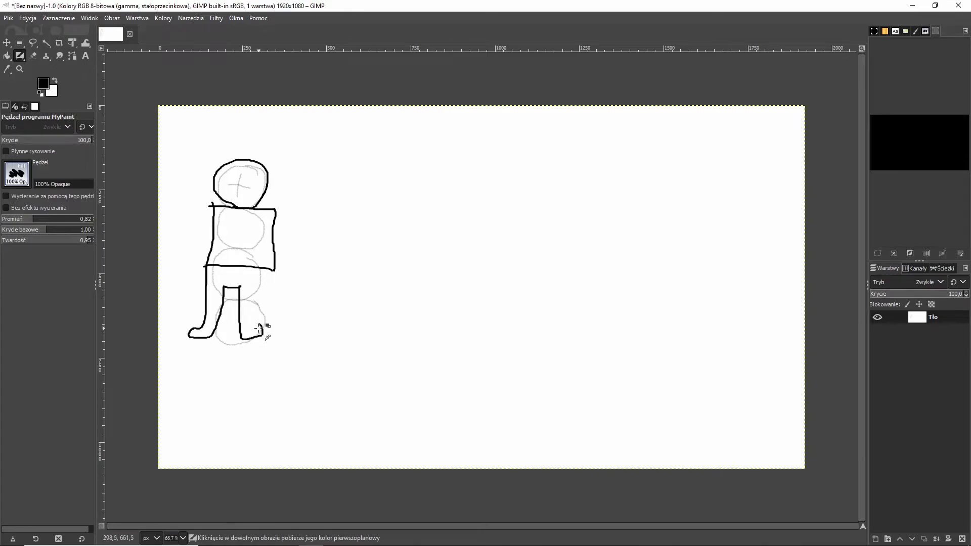
key("ctrl+z")
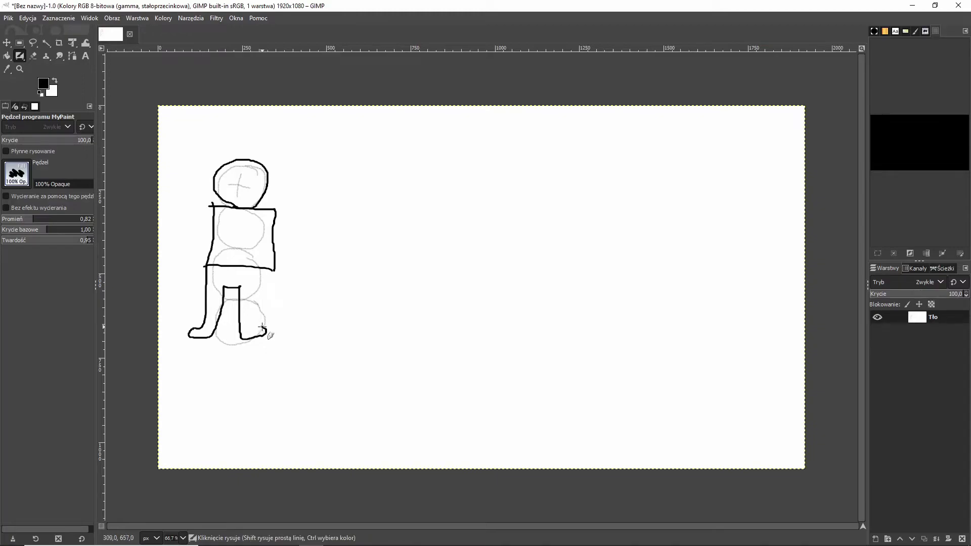
mouse_move(258, 335)
left_mouse_down()
mouse_move(248, 320)
mouse_move(256, 327)
mouse_move(274, 270)
left_mouse_up()
key("ctrl+z")
Draw the first figure's two bent arms with the hands resting on the hips.
mouse_move(276, 209)
left_mouse_down()
mouse_move(308, 236)
mouse_move(293, 260)
left_mouse_up()
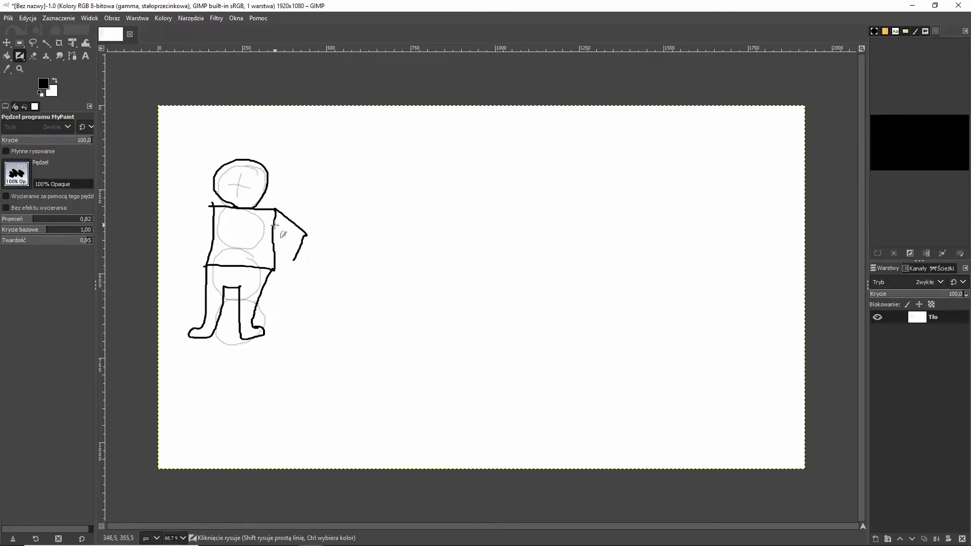
mouse_move(275, 224)
left_mouse_down()
mouse_move(294, 238)
mouse_move(279, 266)
mouse_move(295, 257)
left_mouse_up()
mouse_move(213, 206)
left_mouse_down()
mouse_move(182, 234)
mouse_move(197, 260)
left_mouse_up()
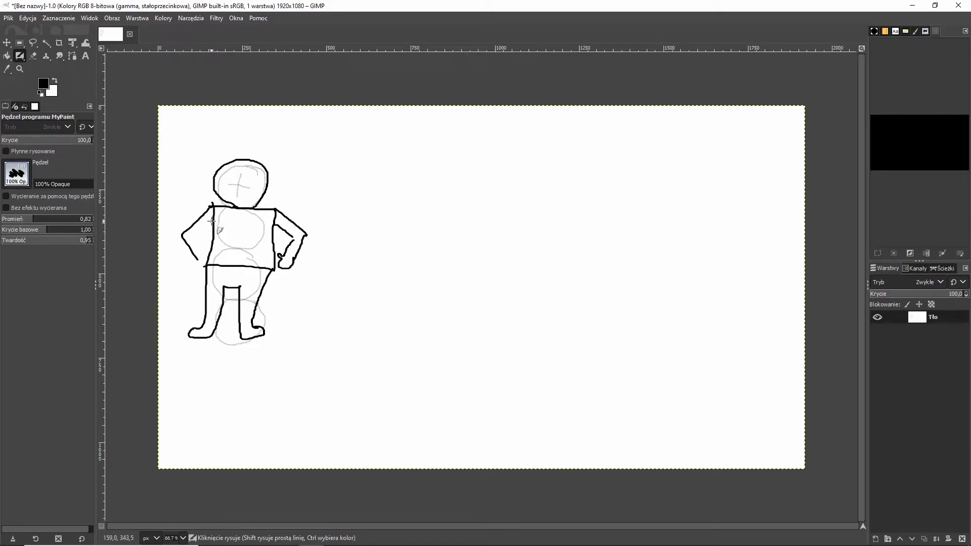
mouse_move(211, 221)
left_mouse_down()
mouse_move(199, 235)
mouse_move(208, 247)
left_mouse_up()
mouse_move(197, 234)
left_mouse_down()
mouse_move(208, 251)
mouse_move(211, 241)
left_mouse_up()
Add eyes, nose, mouth and spiky hair to the first figure, and handwrite "Em....." beneath it.
mouse_move(247, 174)
left_mouse_down()
mouse_move(230, 193)
mouse_move(242, 195)
mouse_move(262, 156)
mouse_move(251, 146)
mouse_move(248, 154)
mouse_move(218, 143)
mouse_move(227, 156)
mouse_move(200, 157)
mouse_move(219, 167)
left_mouse_up()
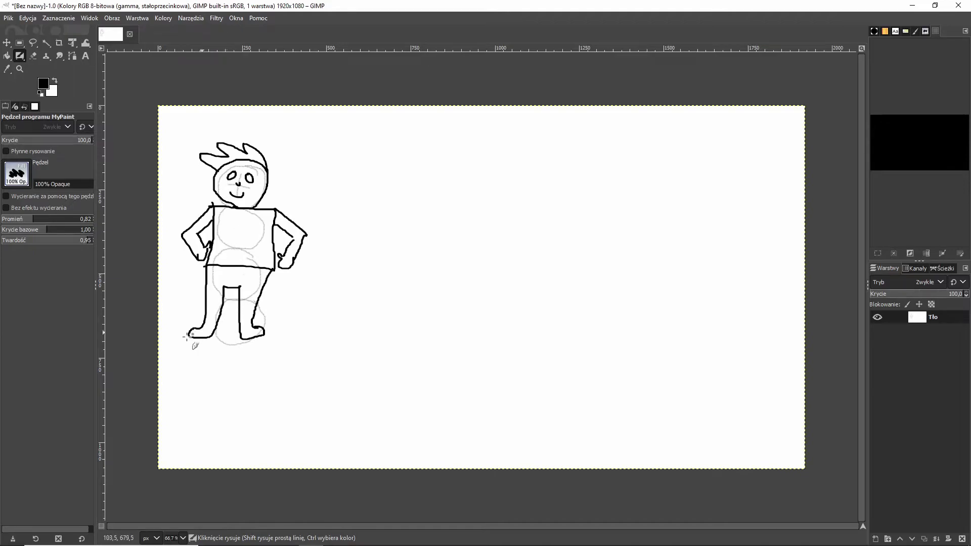
mouse_move(191, 372)
left_mouse_down()
mouse_move(195, 387)
mouse_move(206, 377)
mouse_move(200, 368)
mouse_move(211, 367)
mouse_move(229, 388)
left_mouse_up()
left_click(238, 389)
left_click(244, 389)
left_click(251, 390)
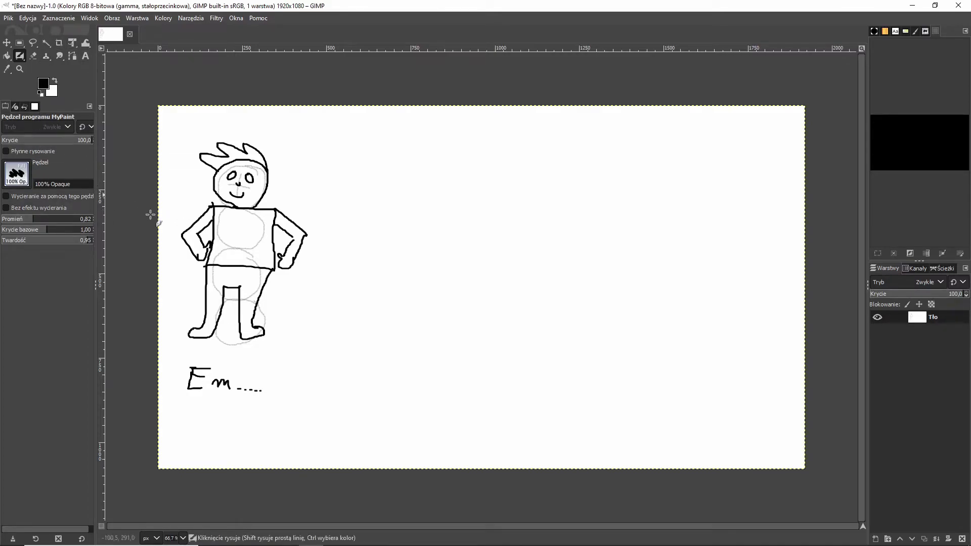
Look through the available MyPaint brush presets, keeping 100% Opaque.
left_click(19, 183)
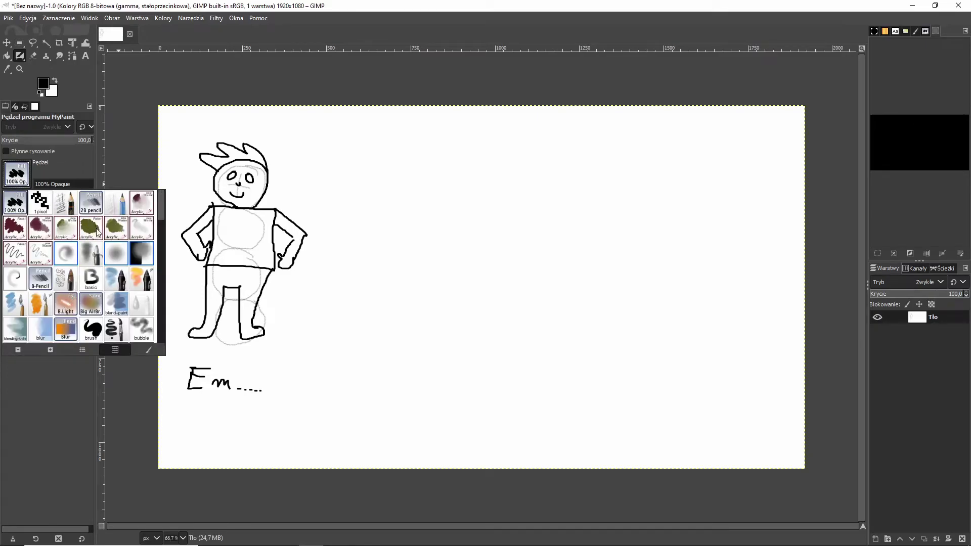
scroll(93, 233, "down", 5)
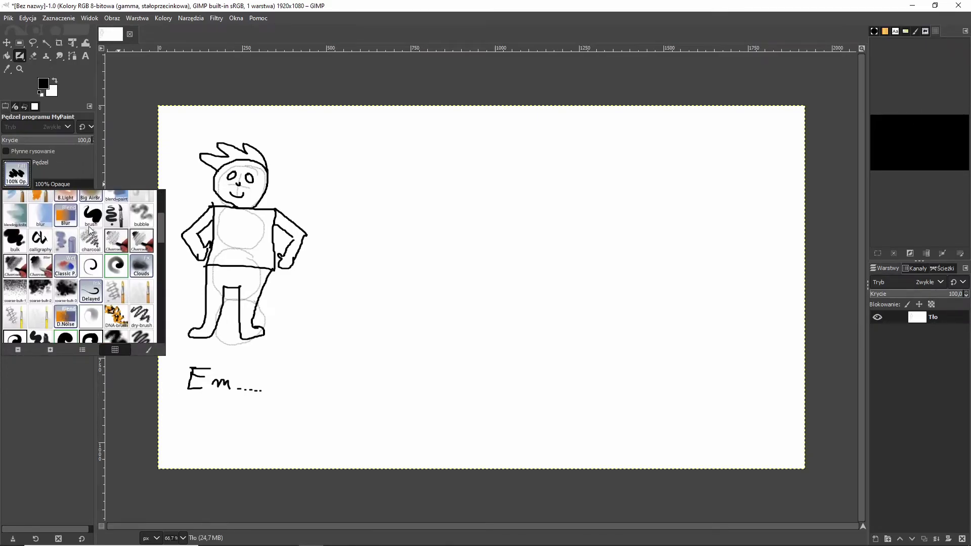
scroll(89, 226, "down", 1)
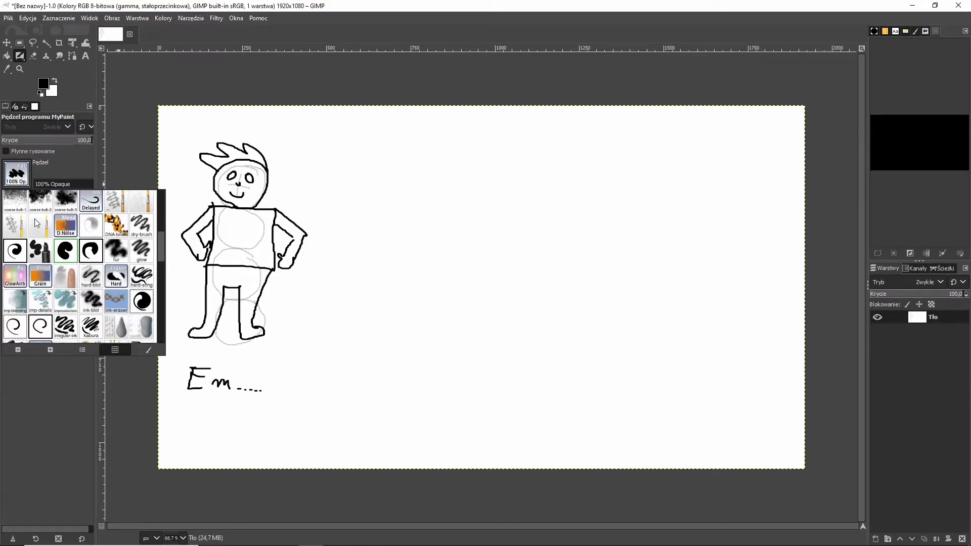
scroll(133, 260, "down", 4)
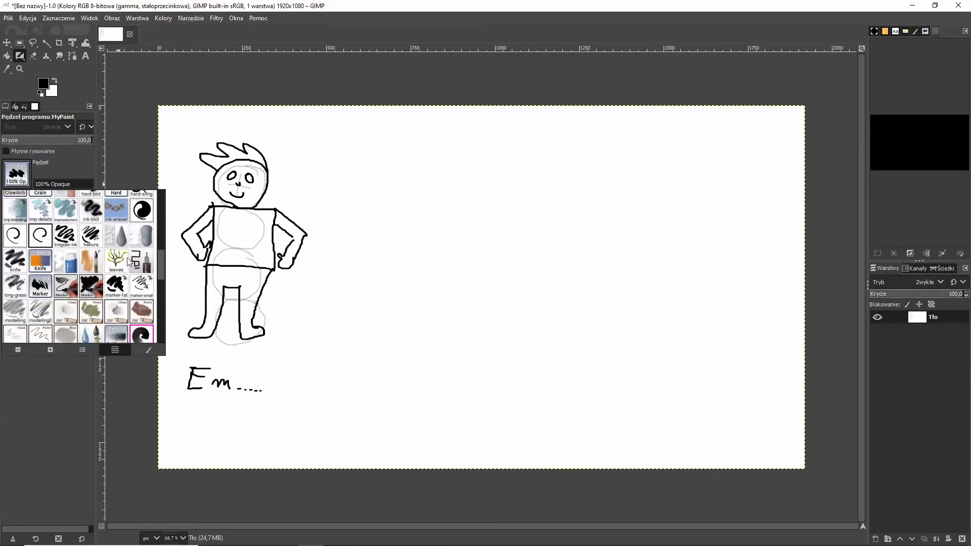
scroll(94, 303, "down", 3)
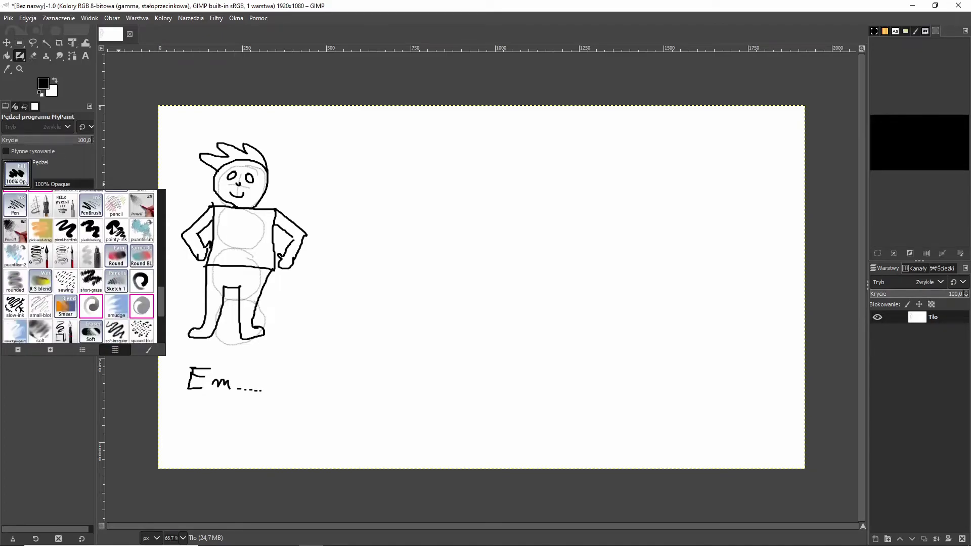
scroll(23, 245, "down", 2)
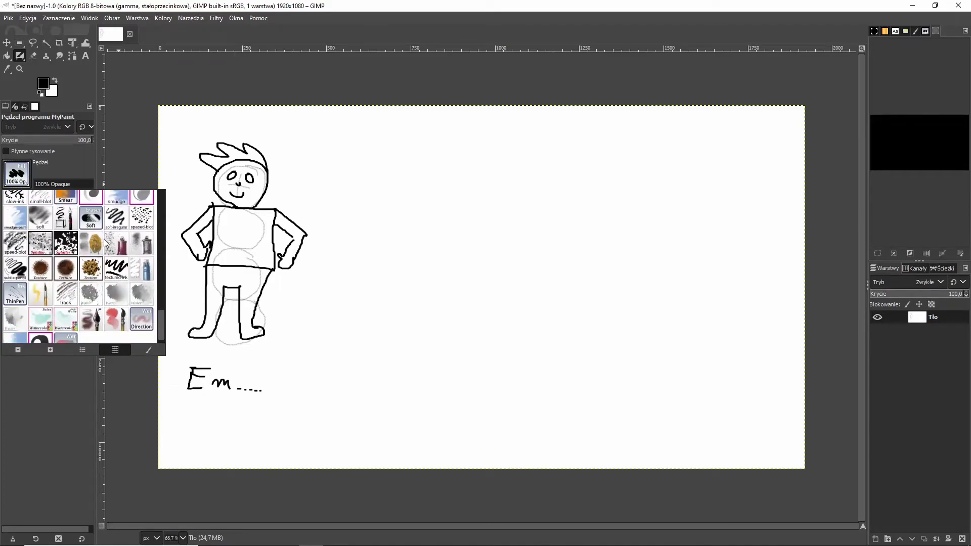
scroll(107, 246, "down", 1)
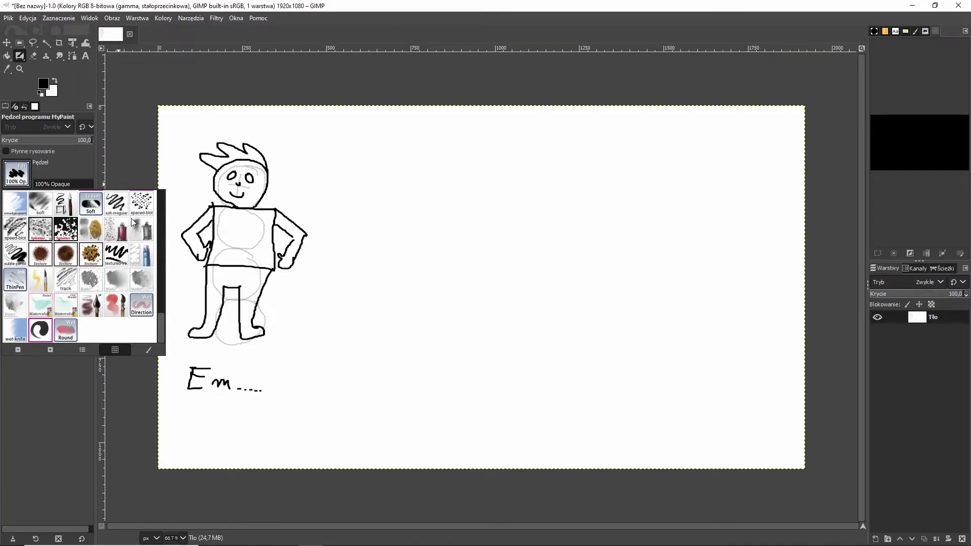
left_click(453, 246)
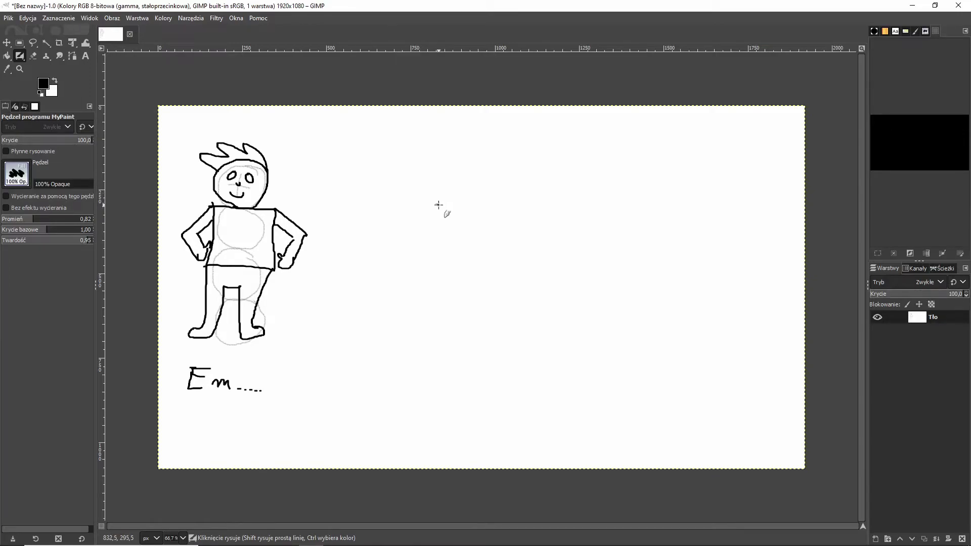
Draw a second figure's round head and rectangular torso to the right of the first one.
mouse_move(435, 205)
left_mouse_down()
mouse_move(450, 184)
mouse_move(444, 172)
mouse_move(416, 172)
mouse_move(411, 197)
mouse_move(437, 205)
mouse_move(411, 206)
mouse_move(451, 206)
mouse_move(450, 262)
mouse_move(410, 263)
left_mouse_up()
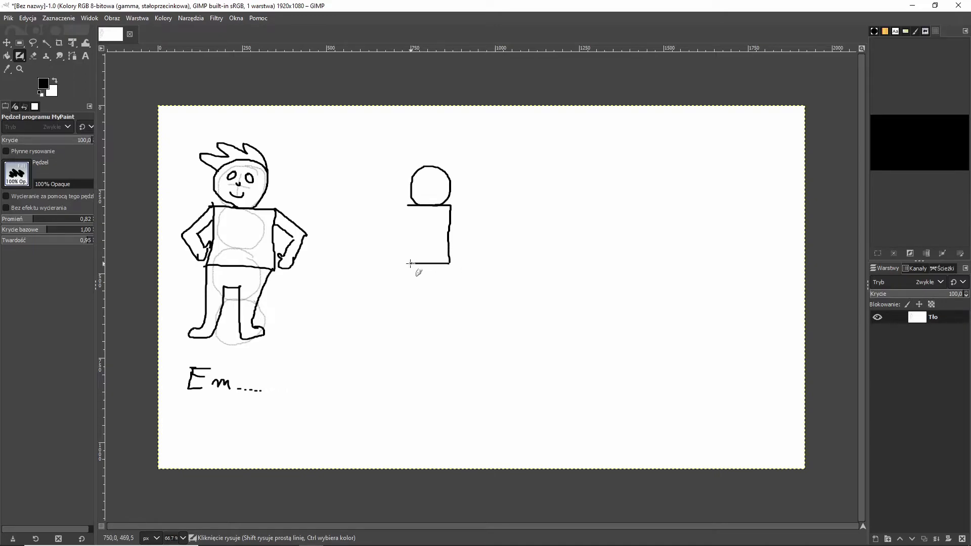
left_click_drag(406, 206, 408, 263)
Draw the second figure's two bent arms spread outward in a shrug, each ending in a hand.
mouse_move(451, 206)
left_mouse_down()
mouse_move(470, 234)
mouse_move(457, 239)
mouse_move(461, 248)
mouse_move(490, 236)
mouse_move(490, 217)
mouse_move(498, 232)
mouse_move(488, 237)
left_mouse_up()
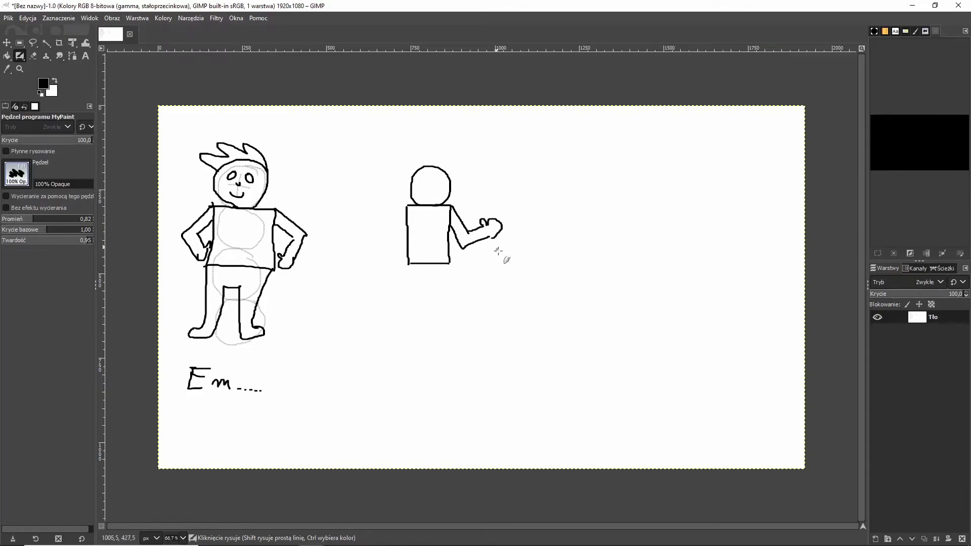
mouse_move(406, 206)
left_mouse_down()
mouse_move(383, 248)
mouse_move(362, 225)
left_mouse_up()
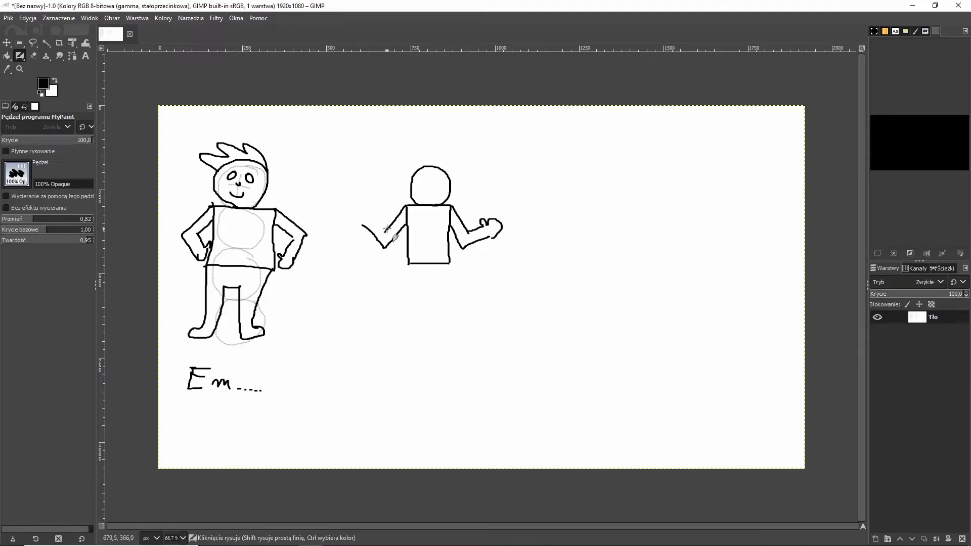
mouse_move(385, 232)
left_mouse_down()
mouse_move(375, 212)
mouse_move(362, 225)
mouse_move(354, 207)
mouse_move(402, 226)
left_mouse_up()
key("super")
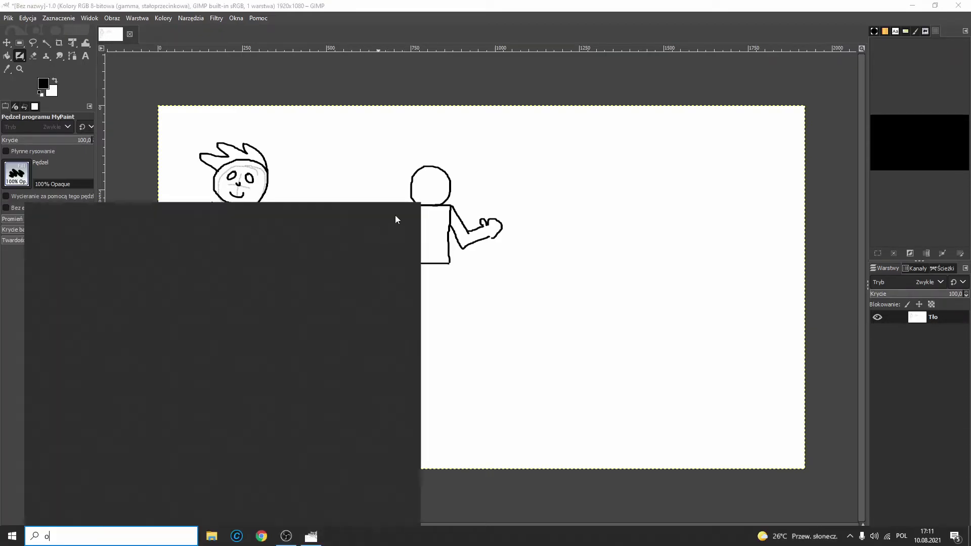
key("super")
key("ctrl+z")
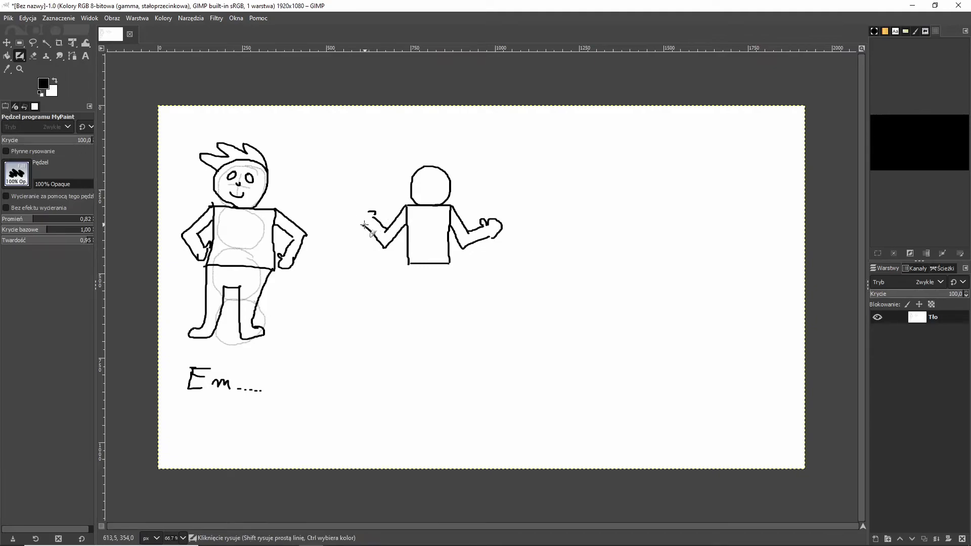
mouse_move(361, 226)
left_mouse_down()
mouse_move(350, 212)
mouse_move(393, 235)
left_mouse_up()
Draw the second figure's two legs with outward-pointing feet below the torso, undoing the faulty strokes.
left_click_drag(408, 268, 405, 306)
key("ctrl+z")
key("ctrl+z")
left_click_drag(407, 263, 401, 316)
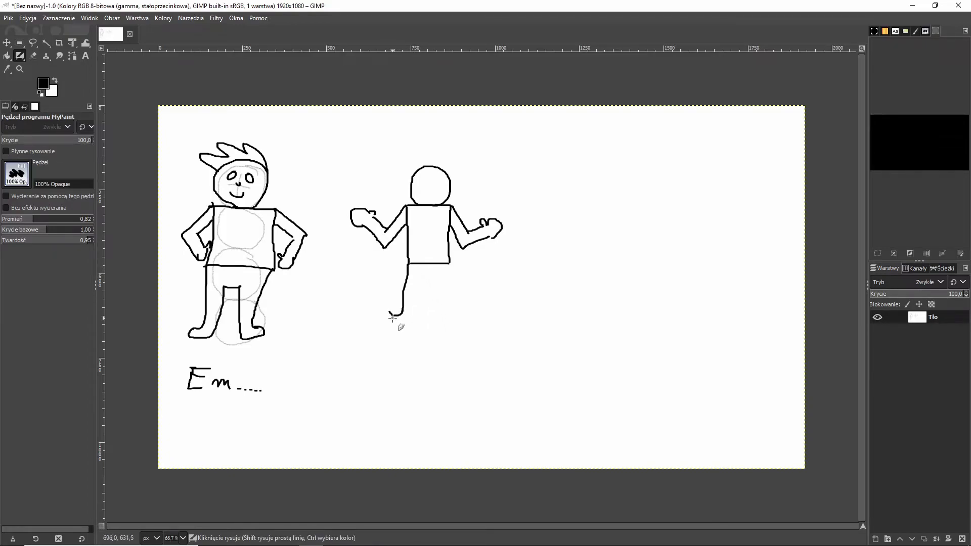
key("ctrl+z")
mouse_move(401, 311)
left_mouse_down()
mouse_move(379, 321)
mouse_move(404, 328)
left_mouse_up()
left_click_drag(450, 262, 452, 313)
key("ctrl+z")
left_click_drag(450, 262, 454, 314)
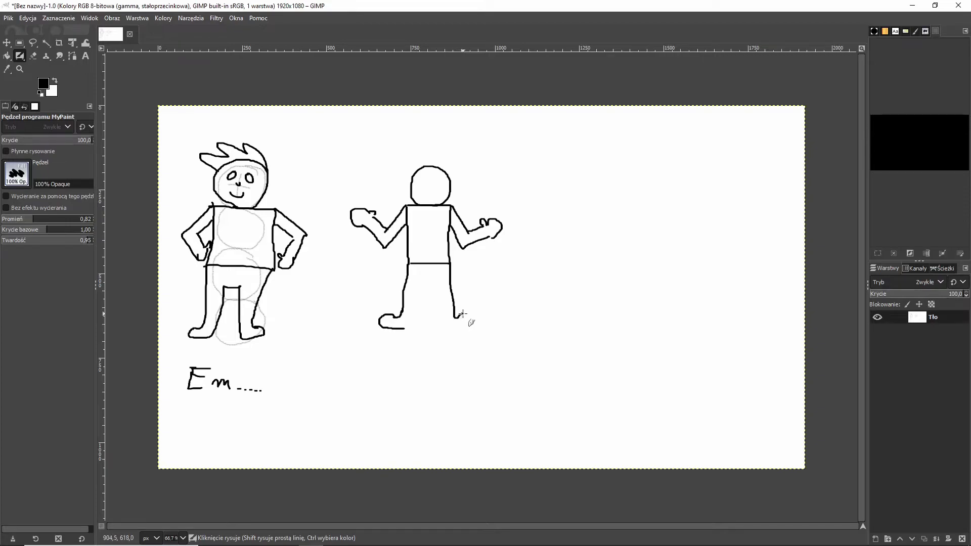
mouse_move(467, 313)
left_mouse_down()
mouse_move(469, 326)
mouse_move(451, 329)
mouse_move(444, 315)
mouse_move(413, 317)
mouse_move(439, 302)
mouse_move(435, 281)
left_mouse_up()
mouse_move(413, 318)
left_mouse_down()
mouse_move(420, 283)
mouse_move(438, 282)
left_mouse_up()
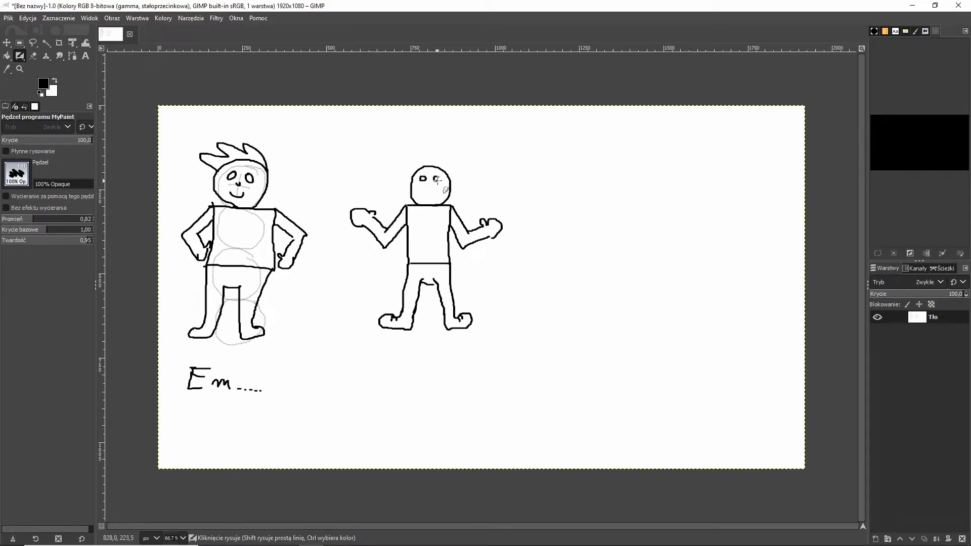
Draw the second figure's face with two small square eyes, a short nose stroke and a slightly open mouth.
left_click_drag(437, 180, 429, 188)
scroll(433, 195, "up", 1)
scroll(433, 195, "up", 1)
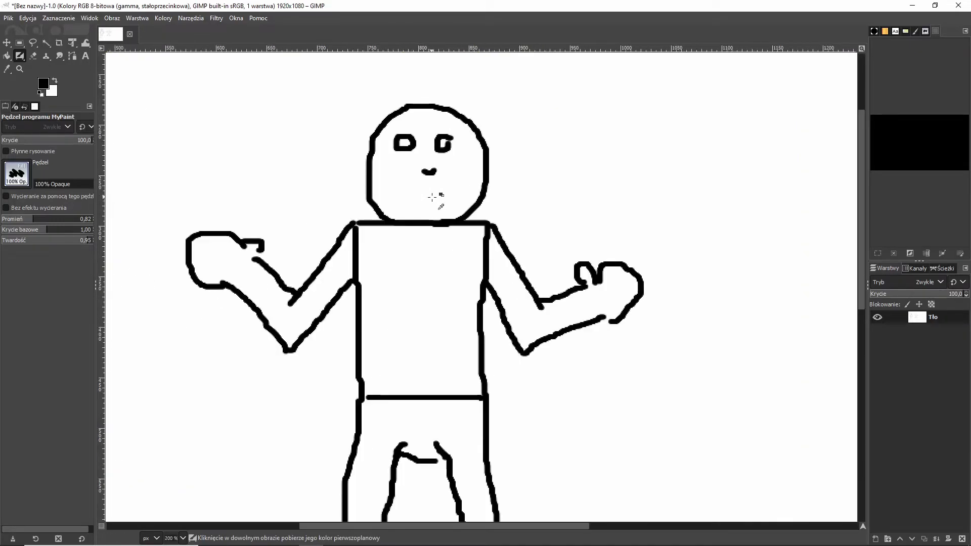
mouse_move(398, 192)
left_mouse_down()
mouse_move(410, 203)
mouse_move(440, 202)
left_mouse_up()
key("ctrl+z")
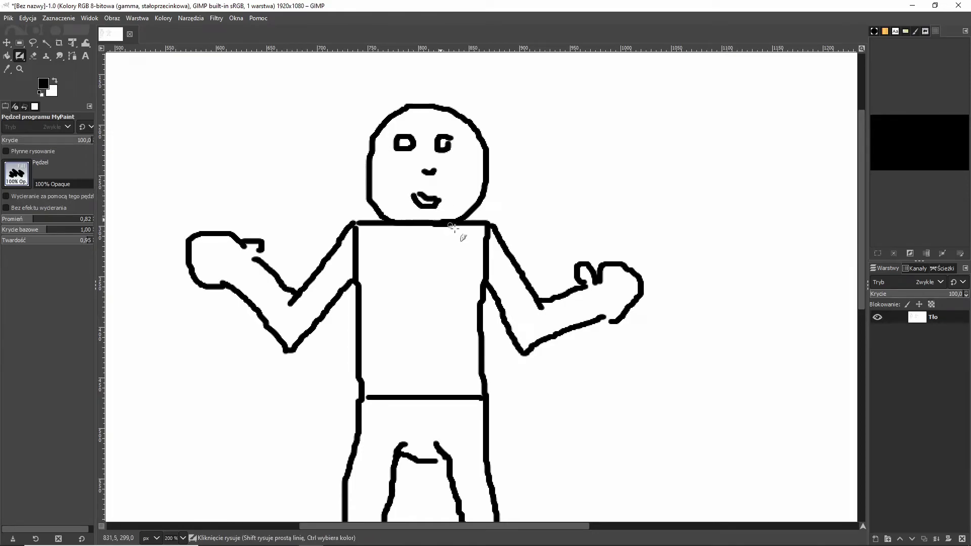
scroll(456, 147, "down", 3, "ctrl")
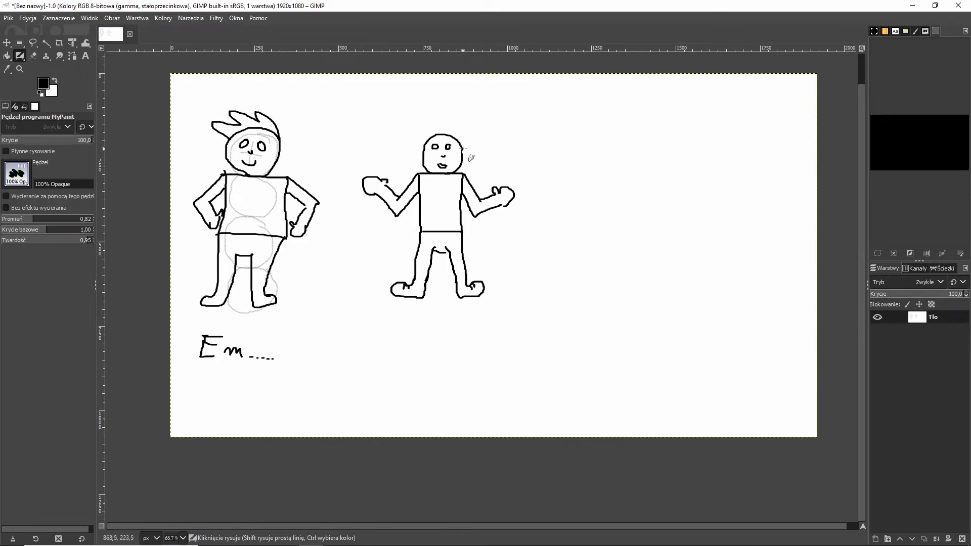
Detail the second figure with tufted hair, finger lines on the hands and an S shield emblem on the chest.
mouse_move(423, 144)
left_mouse_down()
mouse_move(430, 123)
mouse_move(444, 121)
mouse_move(438, 129)
mouse_move(470, 131)
mouse_move(463, 148)
left_mouse_up()
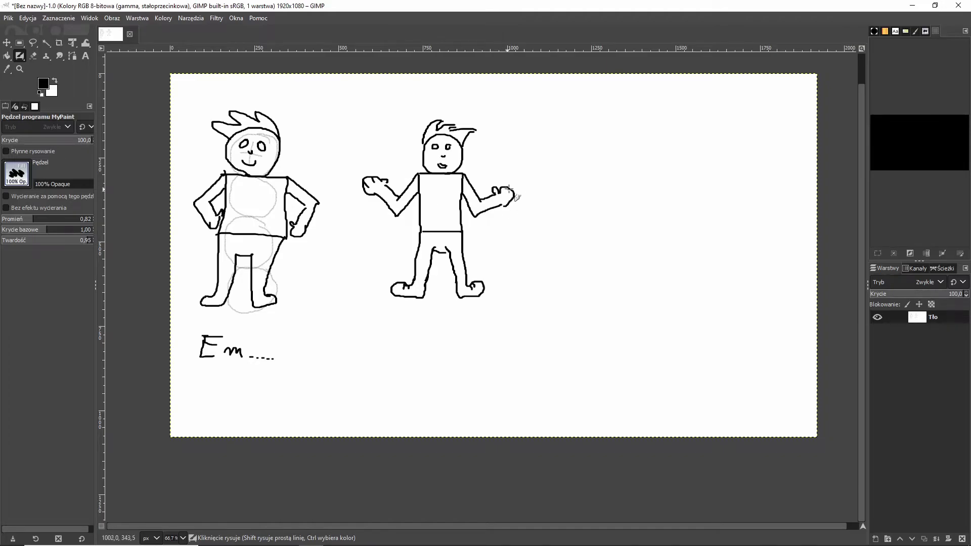
left_click_drag(513, 193, 507, 205)
mouse_move(433, 184)
left_mouse_down()
mouse_move(447, 185)
mouse_move(438, 203)
mouse_move(448, 191)
mouse_move(439, 204)
mouse_move(435, 191)
mouse_move(435, 203)
left_mouse_up()
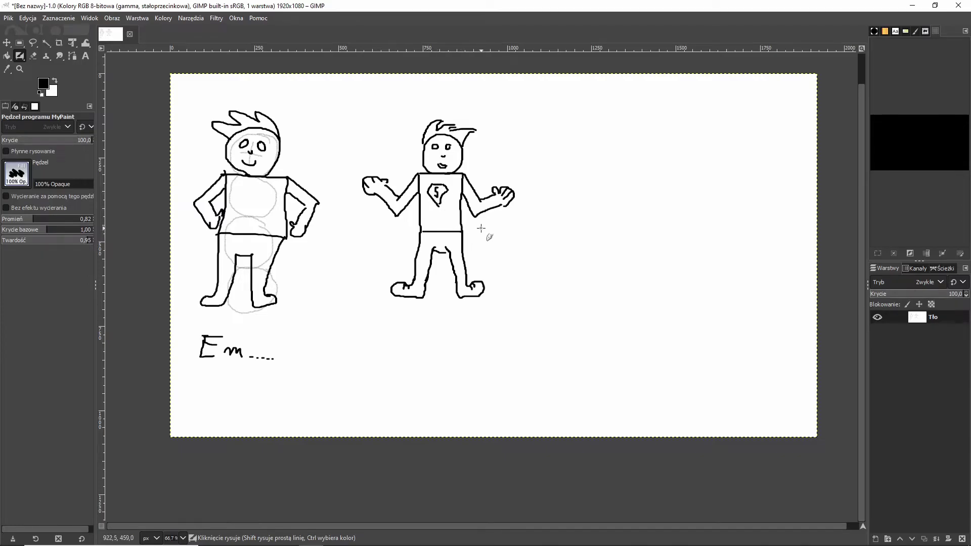
Try a stubble beard of short strokes around the second figure's mouth and chin.
left_click(449, 162)
left_click(454, 165)
left_click(430, 163)
left_click(435, 164)
left_click(454, 163)
key("ctrl")
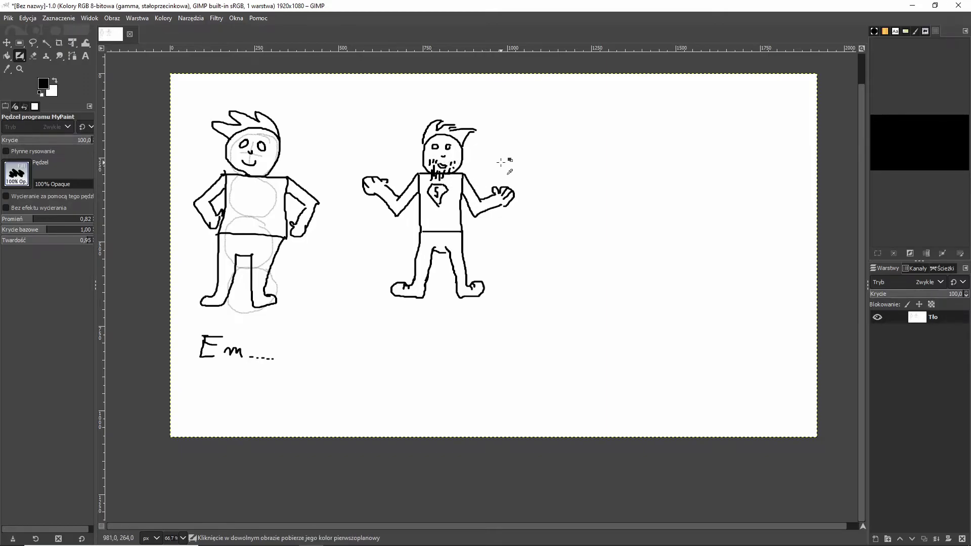
key("ctrl+z")
key("ctrl+z")
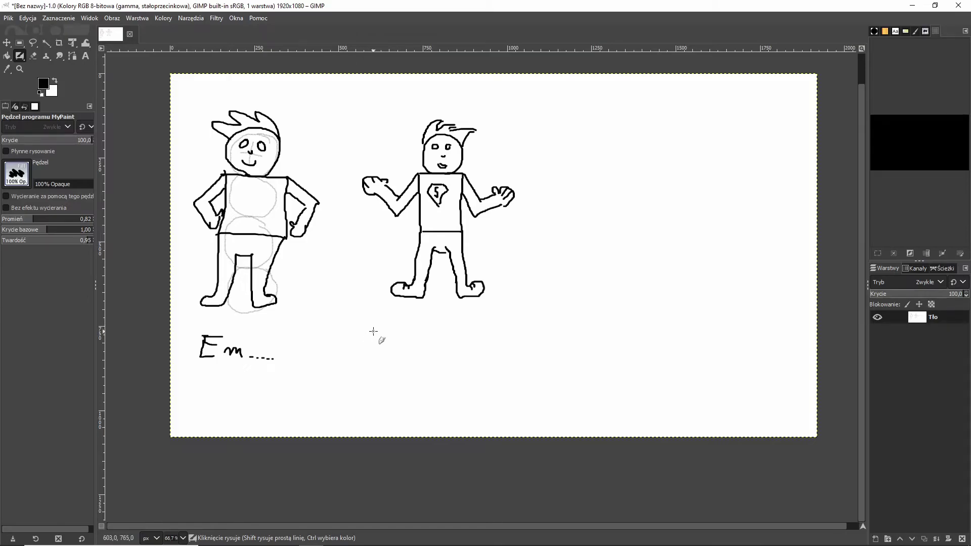
Handwrite the caption "Better?" below the second figure, redrawing the faulty question mark.
mouse_move(373, 331)
left_mouse_down()
mouse_move(372, 351)
mouse_move(401, 338)
left_mouse_up()
mouse_move(415, 335)
left_mouse_down()
mouse_move(420, 349)
mouse_move(439, 338)
mouse_move(454, 354)
mouse_move(478, 329)
mouse_move(476, 351)
left_mouse_up()
left_click(470, 364)
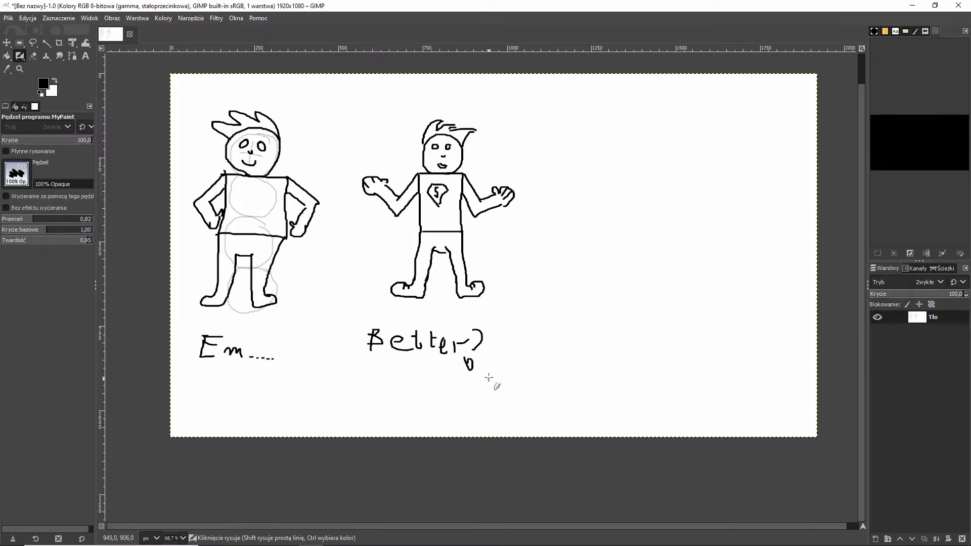
key("ctrl+z")
key("ctrl+z")
mouse_move(475, 341)
left_mouse_down()
mouse_move(478, 330)
mouse_move(481, 365)
left_mouse_up()
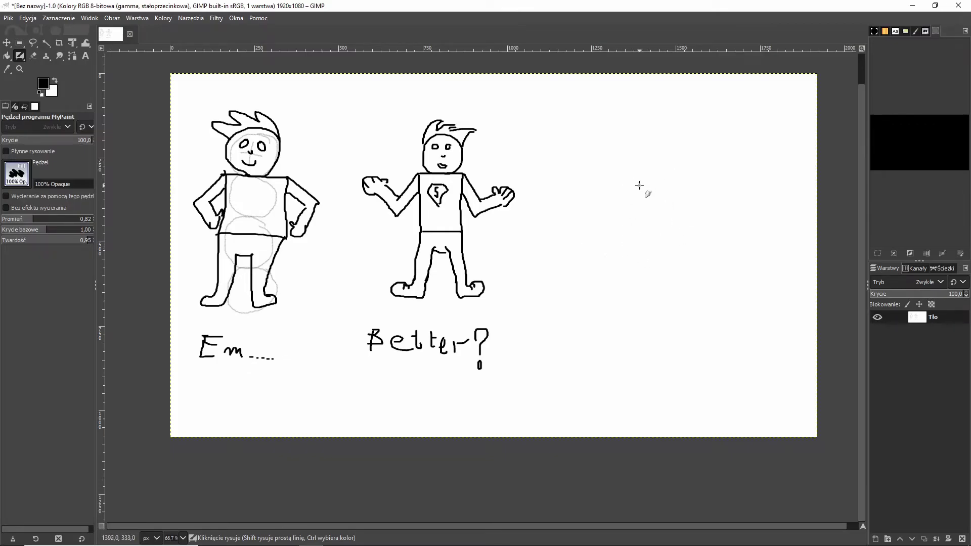
Draw a third figure's oval head and tall rectangular torso on the blank area beside the second figure.
mouse_move(642, 180)
left_mouse_down()
mouse_move(667, 164)
mouse_move(650, 146)
mouse_move(637, 151)
mouse_move(639, 171)
left_mouse_up()
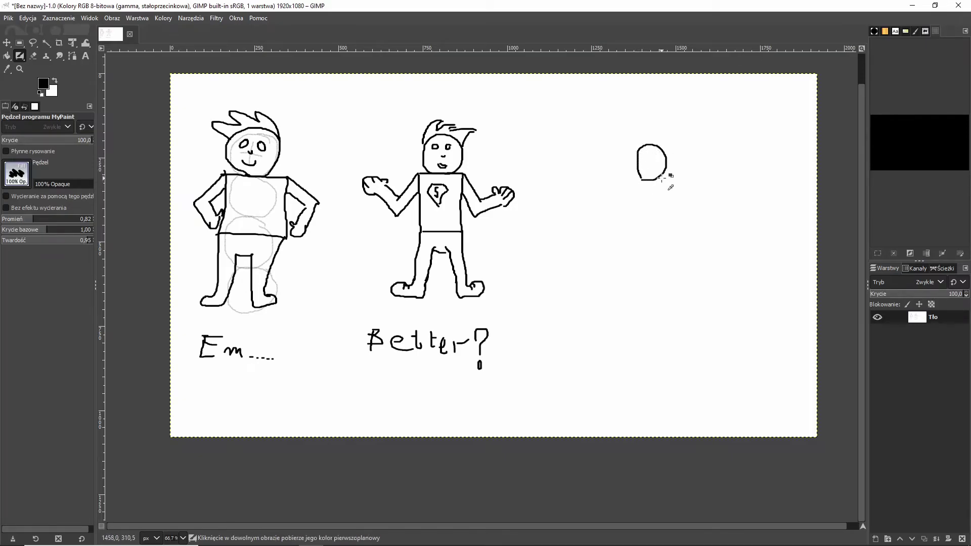
key("ctrl+z")
mouse_move(664, 149)
left_mouse_down()
mouse_move(655, 141)
mouse_move(643, 160)
mouse_move(653, 177)
mouse_move(669, 178)
mouse_move(658, 142)
left_mouse_up()
key("ctrl+z")
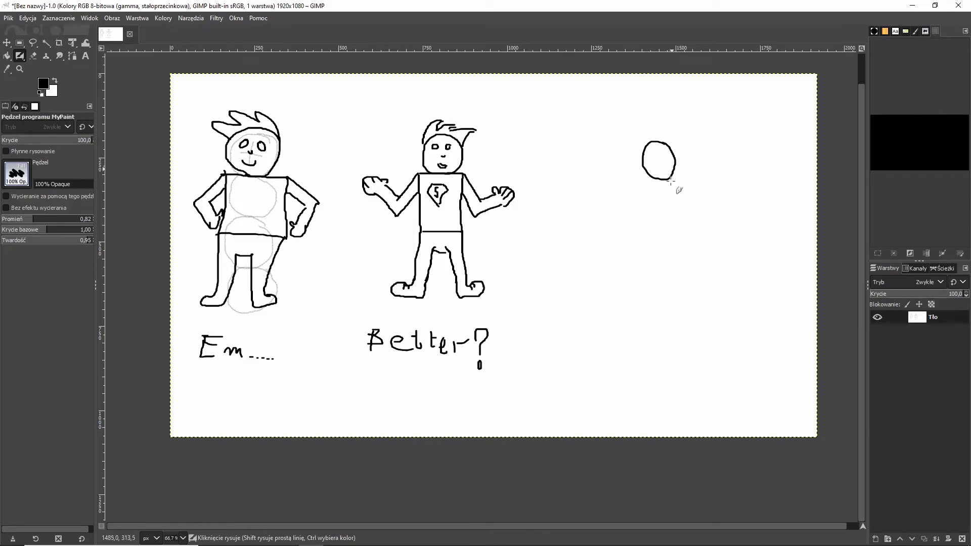
mouse_move(639, 179)
left_mouse_down()
mouse_move(680, 182)
mouse_move(679, 247)
mouse_move(642, 249)
mouse_move(640, 180)
left_mouse_up()
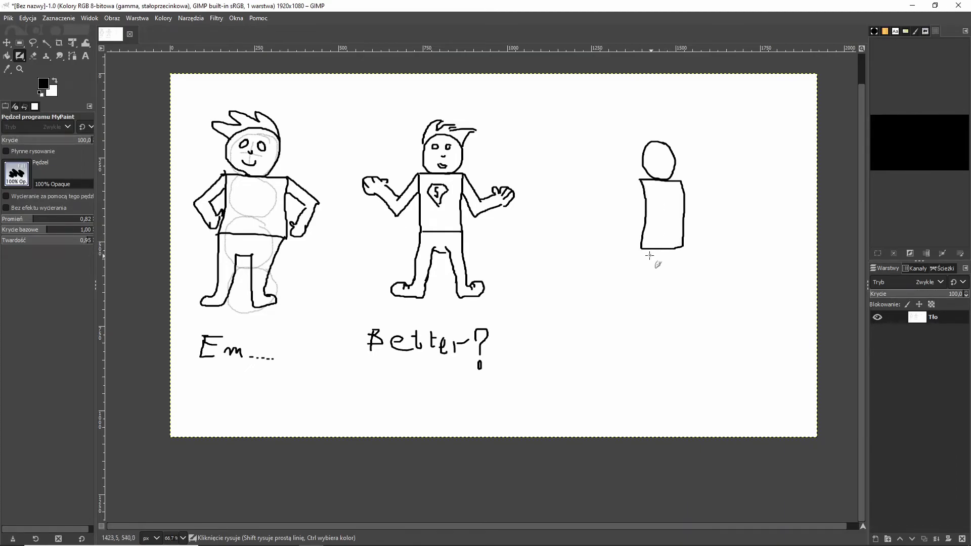
Try to draw the third figure's legs with outward-pointing feet, undoing the strokes down to the bare torso.
mouse_move(641, 250)
left_mouse_down()
mouse_move(638, 286)
mouse_move(626, 291)
left_mouse_up()
mouse_move(683, 247)
left_mouse_down()
mouse_move(683, 285)
mouse_move(703, 294)
mouse_move(681, 302)
mouse_move(672, 263)
left_mouse_up()
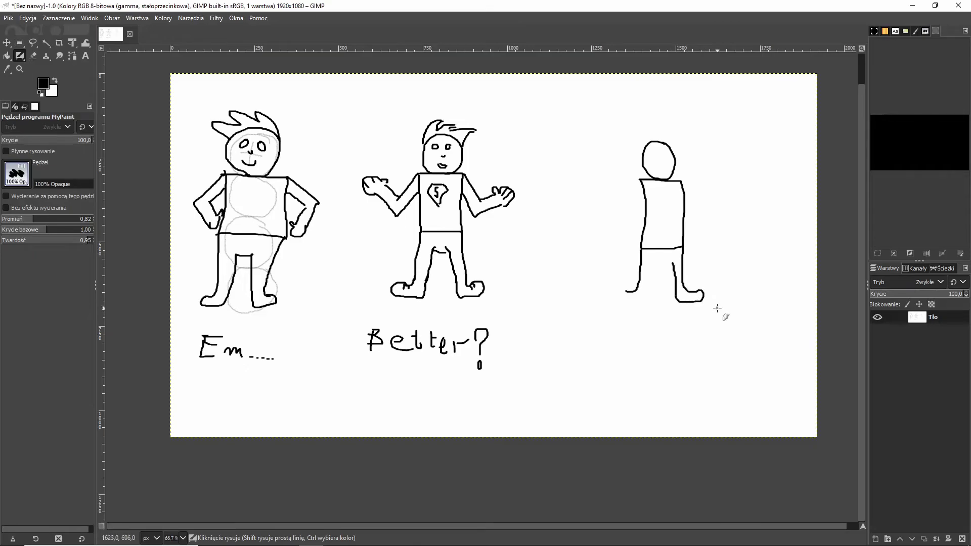
key("ctrl+z")
mouse_move(700, 290)
left_mouse_down()
mouse_move(705, 295)
mouse_move(686, 300)
left_mouse_up()
left_click_drag(700, 295, 679, 303)
mouse_move(615, 302)
left_mouse_down()
mouse_move(645, 301)
mouse_move(622, 288)
left_mouse_up()
key("ctrl+z")
left_click_drag(617, 286, 615, 298)
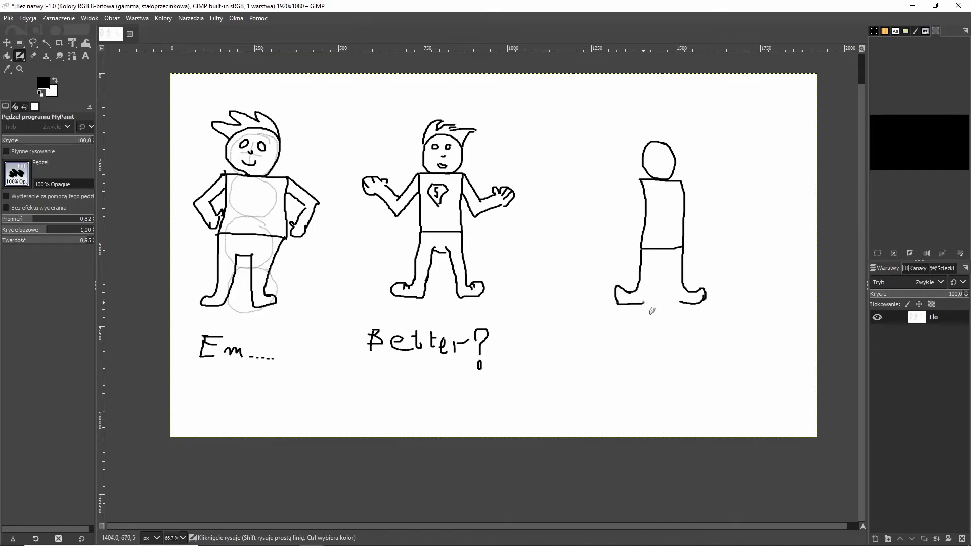
key("ctrl+z")
key("ctrl+z")
key("ctrl+z")
key("ctrl+z")
mouse_move(698, 289)
left_mouse_down()
mouse_move(709, 298)
mouse_move(683, 300)
left_mouse_up()
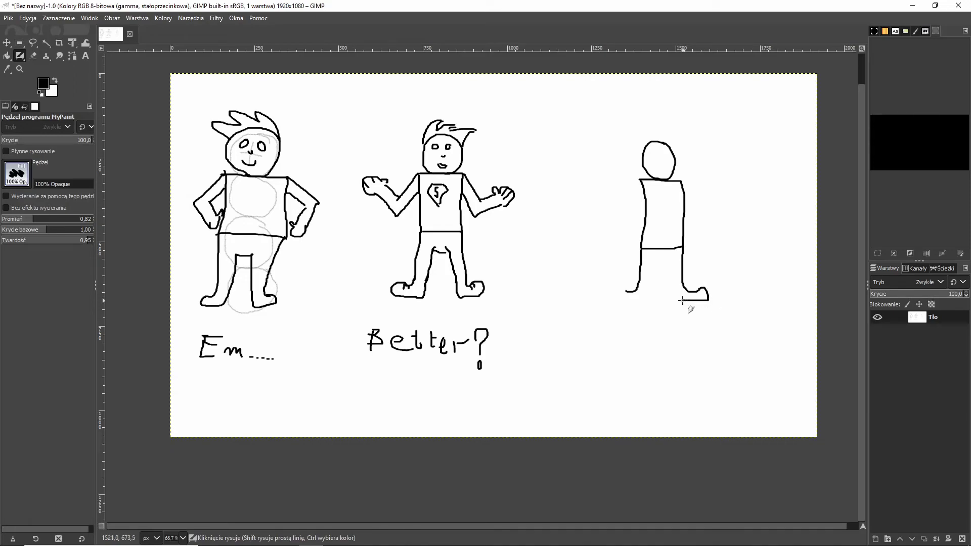
key("ctrl+z")
key("ctrl+z")
key("ctrl+z")
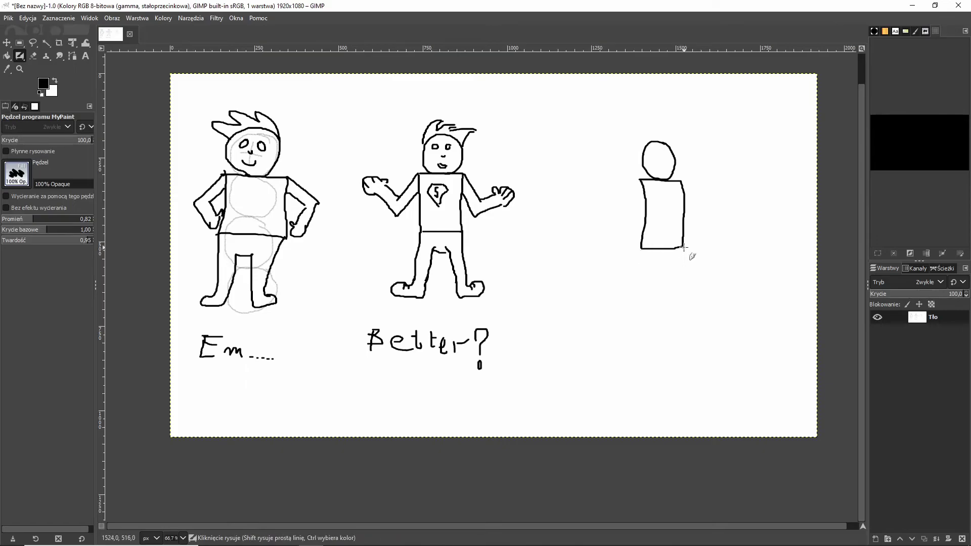
Draw the third figure's two long legs with outward-pointing feet below the torso, undoing a shorter version.
mouse_move(684, 247)
left_mouse_down()
mouse_move(681, 293)
mouse_move(699, 290)
mouse_move(701, 303)
mouse_move(673, 302)
mouse_move(671, 271)
mouse_move(656, 285)
left_mouse_up()
mouse_move(642, 248)
left_mouse_down()
mouse_move(638, 289)
mouse_move(621, 283)
mouse_move(618, 294)
mouse_move(656, 285)
left_mouse_up()
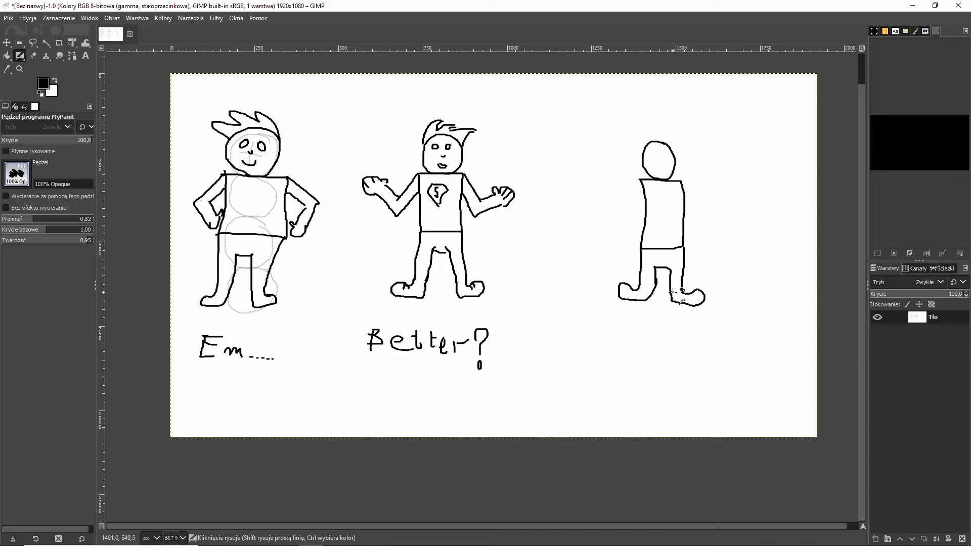
key("ctrl+z")
key("ctrl+z")
key("ctrl+z")
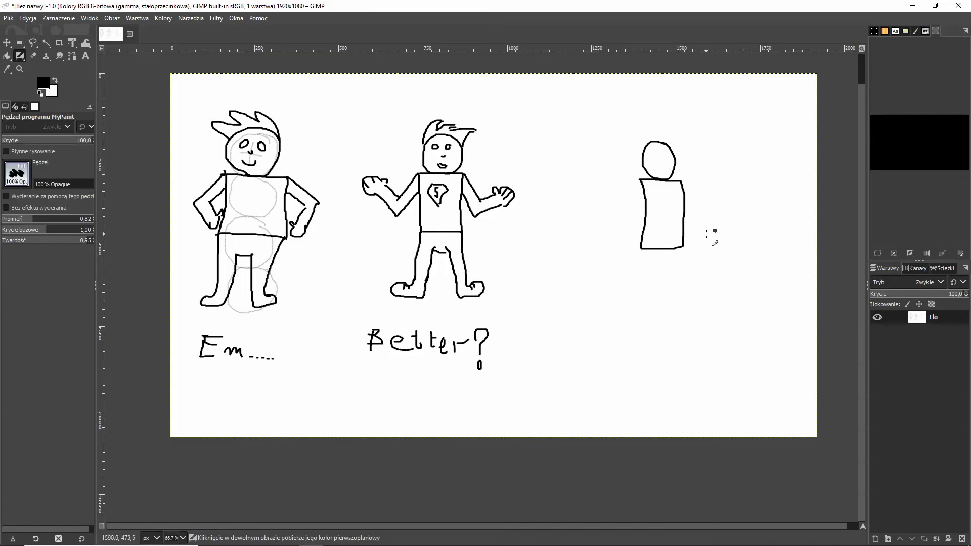
mouse_move(684, 246)
left_mouse_down()
mouse_move(679, 309)
mouse_move(697, 308)
mouse_move(698, 325)
mouse_move(667, 324)
mouse_move(661, 271)
mouse_move(645, 321)
mouse_move(620, 318)
mouse_move(622, 305)
mouse_move(641, 307)
mouse_move(648, 248)
left_mouse_up()
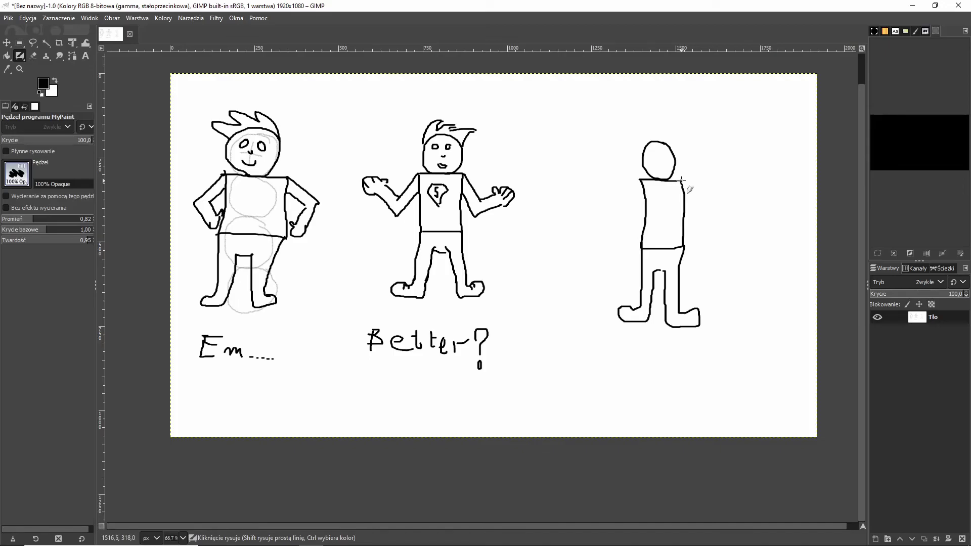
Draw the third figure's right-hand arm flexed upward with a fist and a biceps bump, undoing the faulty forearm strokes.
mouse_move(681, 181)
left_mouse_down()
mouse_move(726, 172)
mouse_move(710, 188)
mouse_move(739, 178)
mouse_move(740, 129)
left_mouse_up()
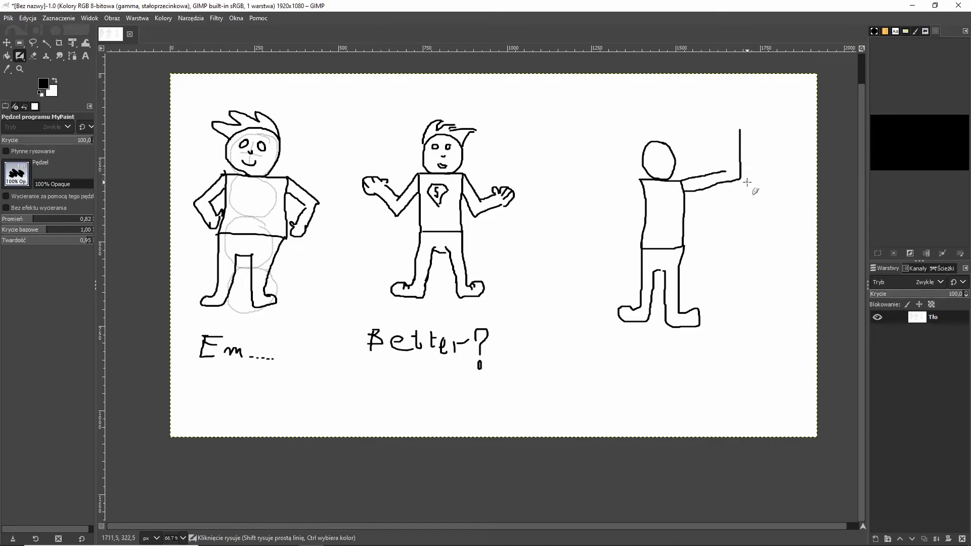
key("ctrl+z")
left_click_drag(740, 176, 727, 142)
key("ctrl+z")
key("ctrl+z")
key("ctrl+z")
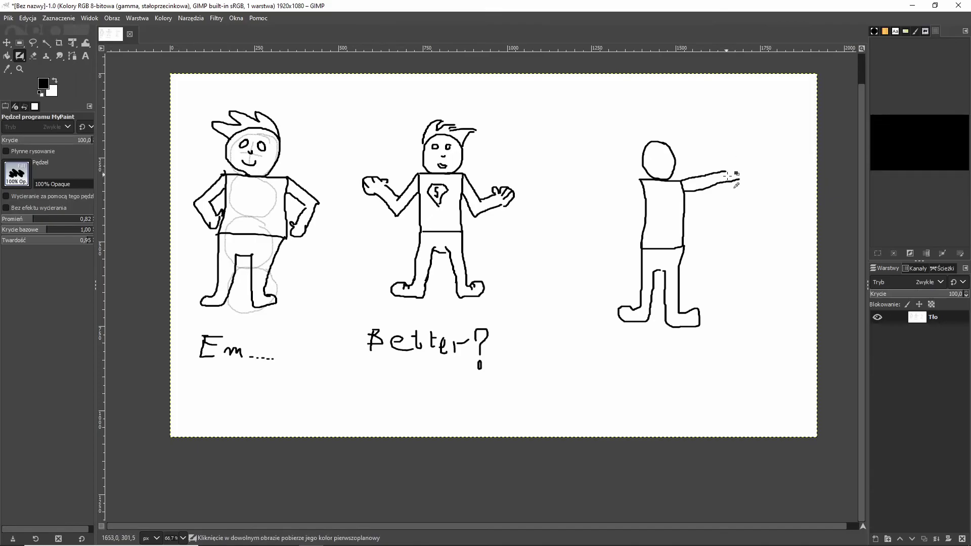
mouse_move(682, 181)
left_mouse_down()
mouse_move(715, 174)
mouse_move(702, 186)
mouse_move(720, 180)
mouse_move(704, 189)
mouse_move(732, 178)
mouse_move(698, 159)
left_mouse_up()
key("ctrl+z")
key("ctrl+z")
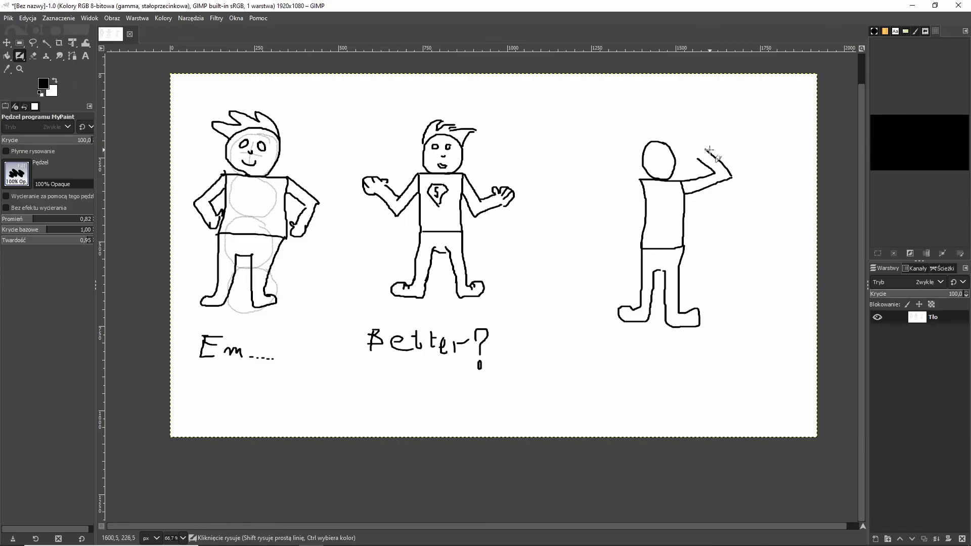
mouse_move(708, 144)
left_mouse_down()
mouse_move(691, 138)
mouse_move(697, 158)
mouse_move(706, 152)
left_mouse_up()
left_click_drag(687, 180, 699, 176)
Draw the third figure's left-hand arm flexed upward to match, with a fist and a biceps bump.
mouse_move(639, 179)
left_mouse_down()
mouse_move(609, 170)
mouse_move(618, 187)
mouse_move(590, 177)
mouse_move(617, 153)
left_mouse_up()
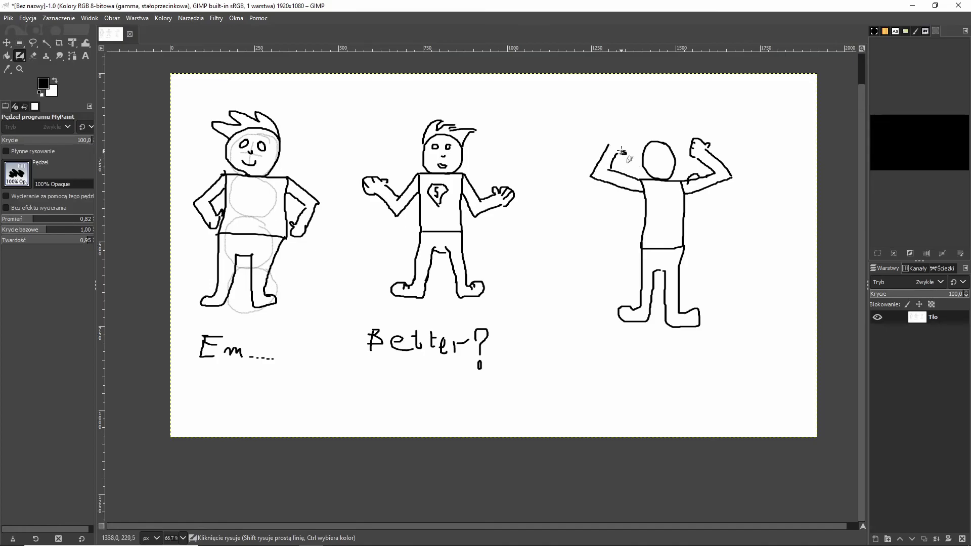
mouse_move(622, 151)
left_mouse_down()
mouse_move(625, 133)
mouse_move(608, 136)
mouse_move(616, 137)
left_mouse_up()
left_click_drag(637, 177, 623, 169)
Finish the third figure with muscle lines on the right-hand arm, a small smiling face and short spiky hair.
left_click_drag(677, 186, 716, 182)
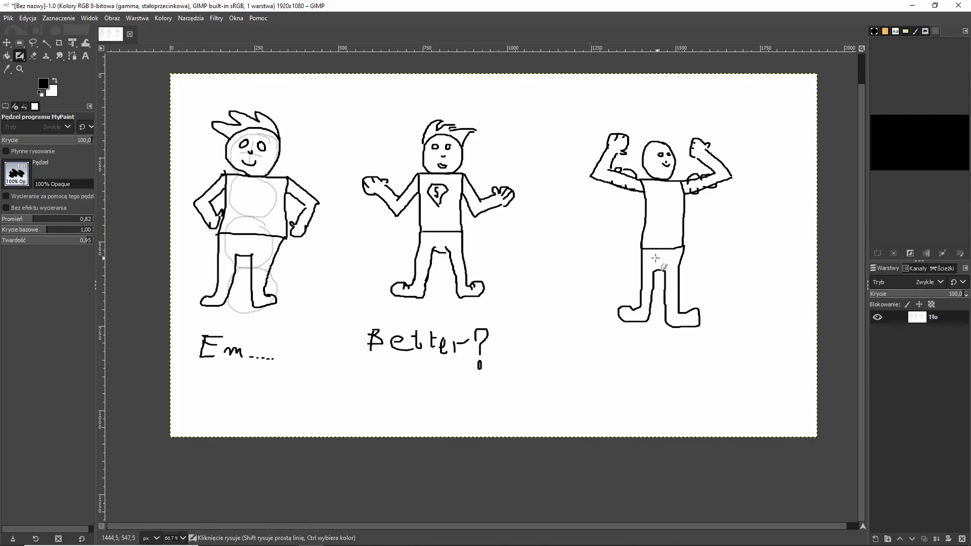
left_click(610, 344)
mouse_move(627, 147)
left_mouse_down()
mouse_move(647, 134)
mouse_move(662, 144)
left_mouse_up()
left_click_drag(667, 136, 668, 144)
Handwrite the two-line caption "NOT GOOD" below the third figure, undoing the faulty letter strokes.
mouse_move(628, 366)
left_mouse_down()
mouse_move(642, 363)
mouse_move(645, 339)
left_mouse_up()
mouse_move(663, 346)
left_mouse_down()
mouse_move(659, 360)
mouse_move(667, 347)
mouse_move(689, 348)
mouse_move(683, 370)
left_mouse_up()
mouse_move(615, 382)
left_mouse_down()
mouse_move(614, 398)
mouse_move(658, 393)
mouse_move(639, 386)
left_mouse_up()
key("ctrl+z")
key("ctrl+z")
mouse_move(666, 386)
left_mouse_down()
mouse_move(669, 398)
mouse_move(666, 386)
mouse_move(687, 387)
mouse_move(678, 402)
left_mouse_up()
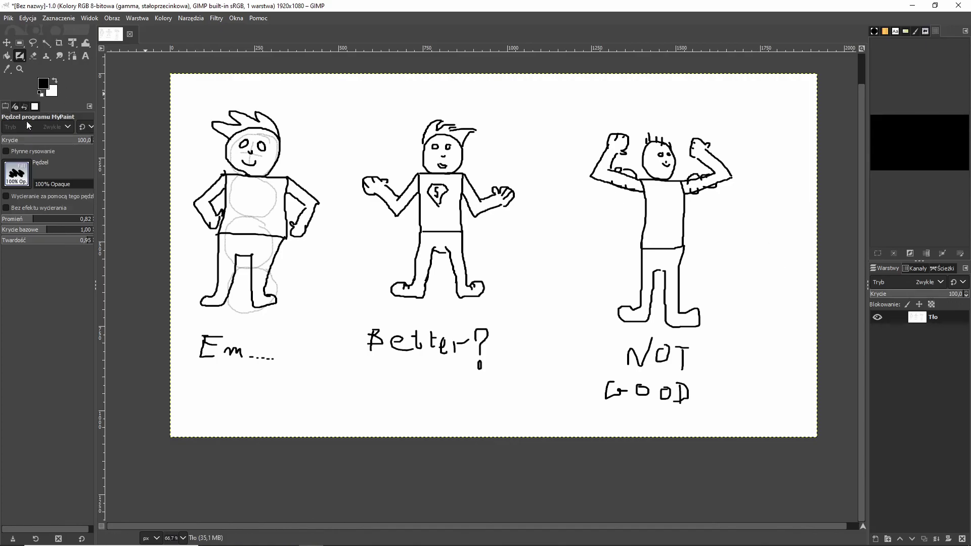
left_click(22, 180)
left_click(30, 200)
left_click(48, 219)
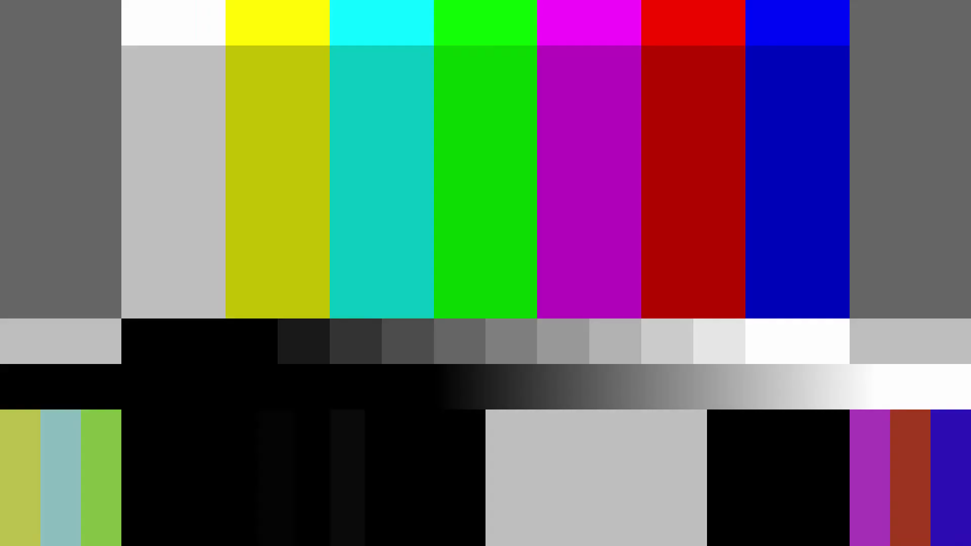